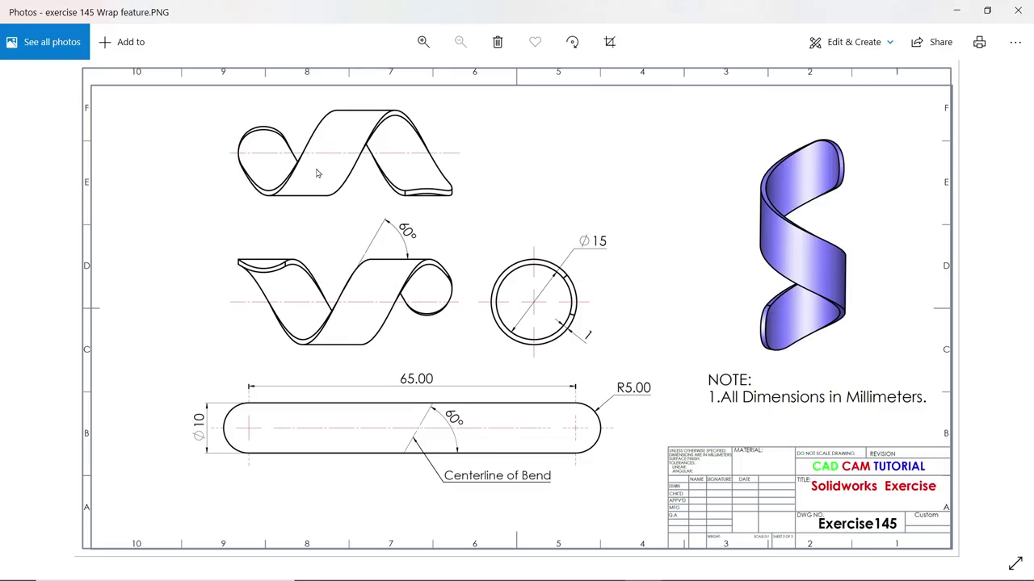
# - Review the exercise 145 Wrap feature drawing in Photos, then minimize it to reveal Part7
pyautogui.scroll(2, 419, 365)
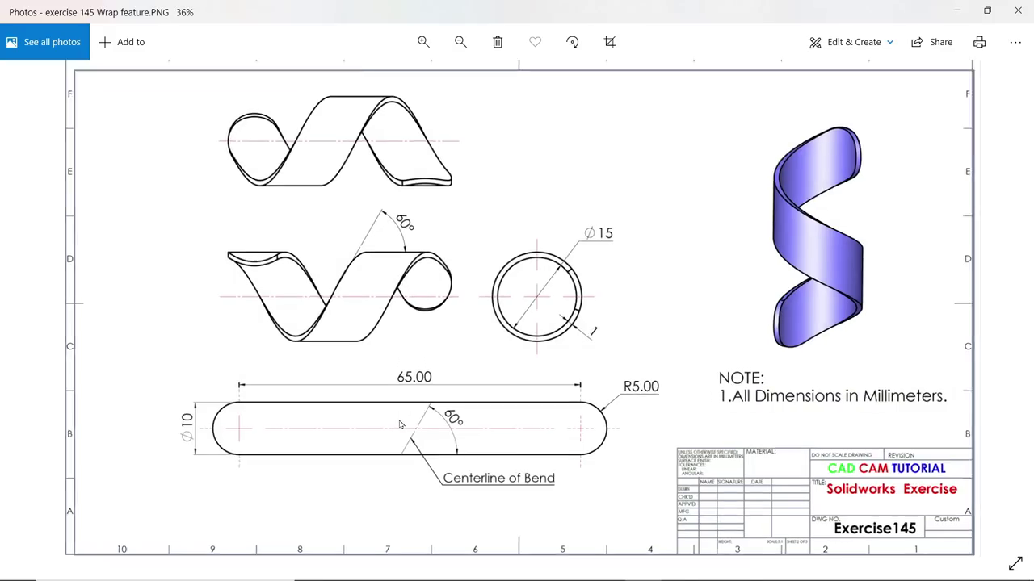
pyautogui.scroll(-1, 533, 418)
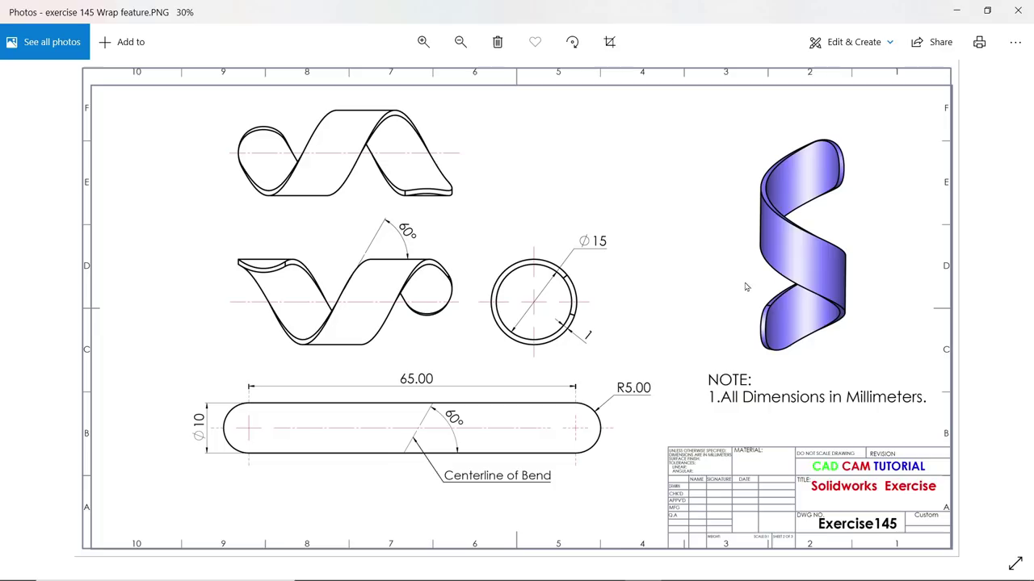
pyautogui.scroll(1, 332, 185)
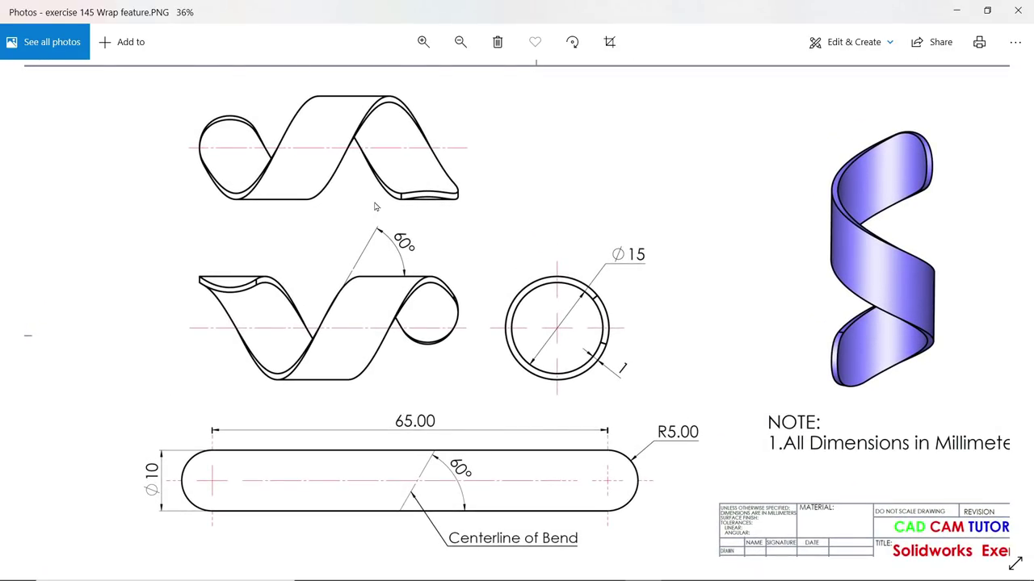
pyautogui.scroll(-1, 468, 362)
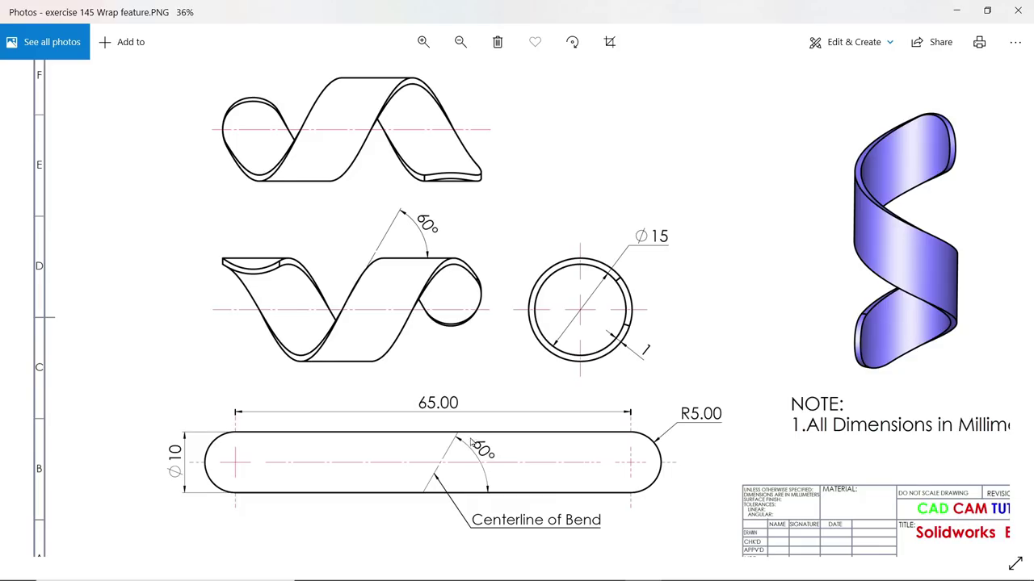
pyautogui.moveTo(471, 442); pyautogui.dragTo(485, 380)
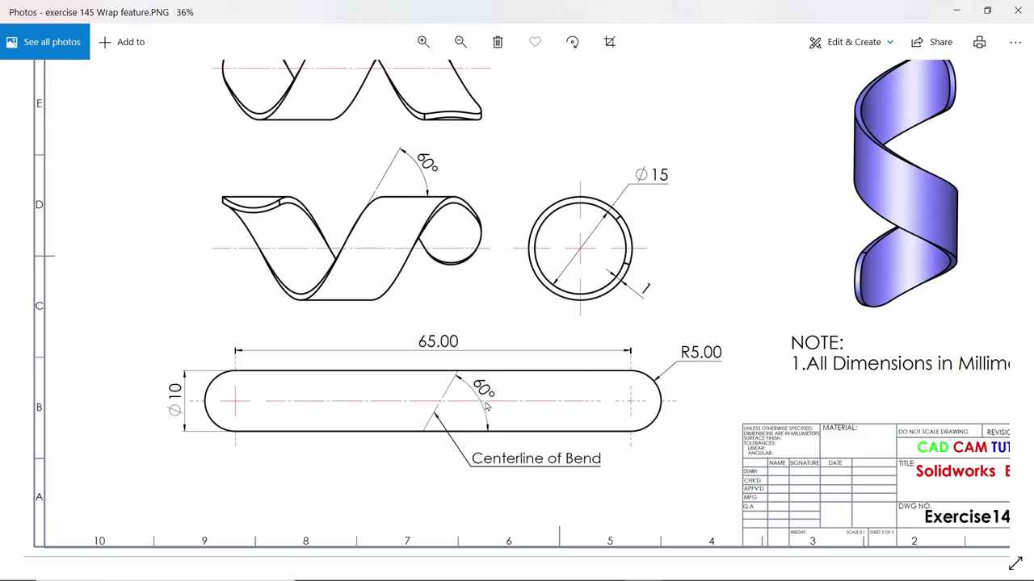
pyautogui.scroll(2, 485, 342)
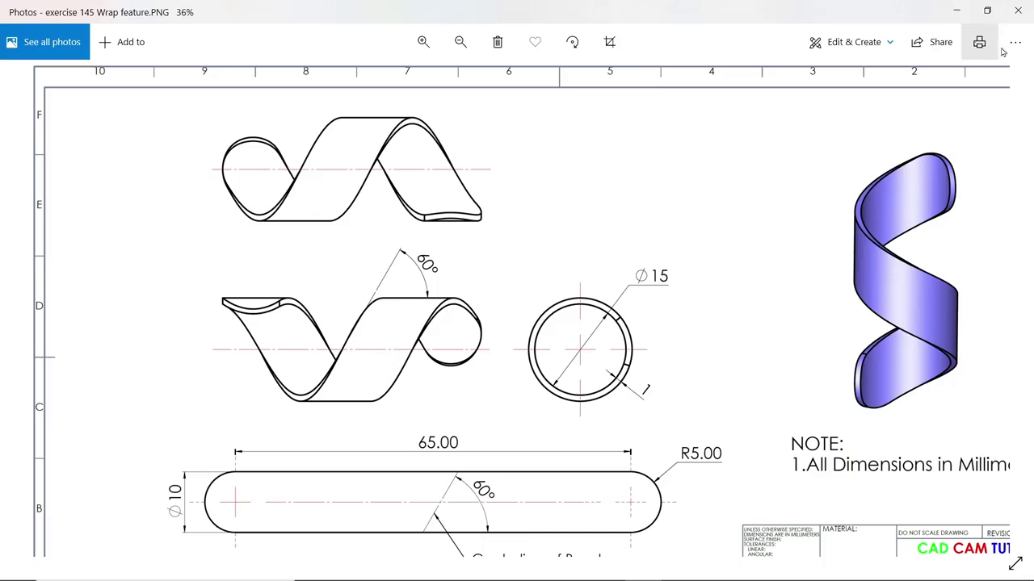
pyautogui.click(964, 14)
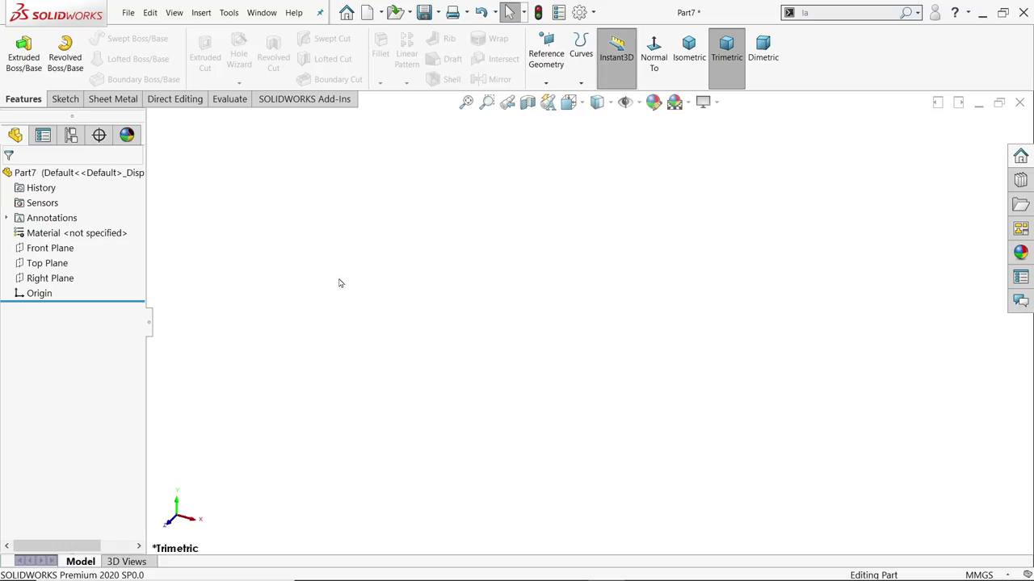
# - Sketch a Ø15 mm circle at the origin on the Front Plane and begin an extrusion
pyautogui.click(46, 250)
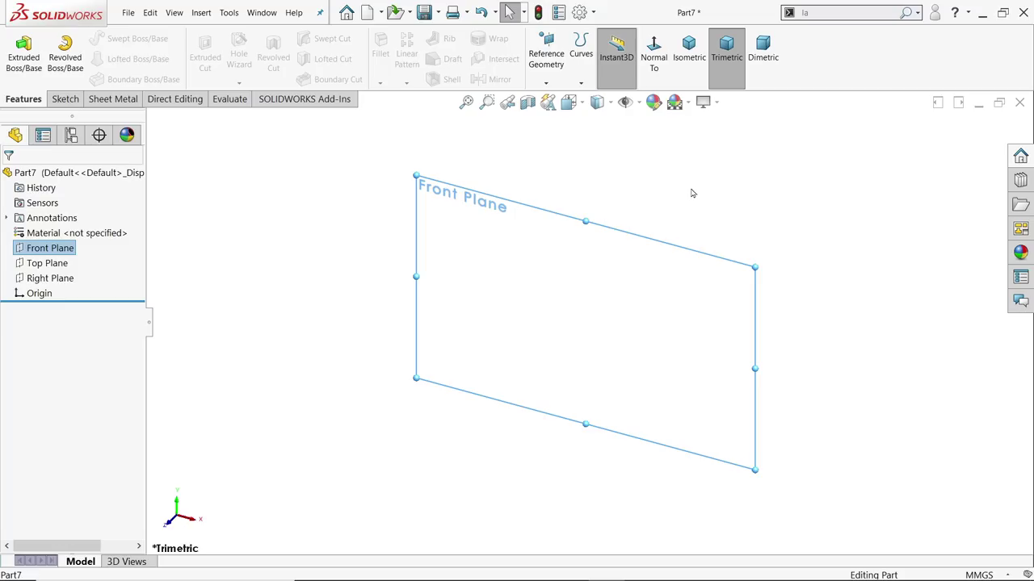
pyautogui.click(65, 98)
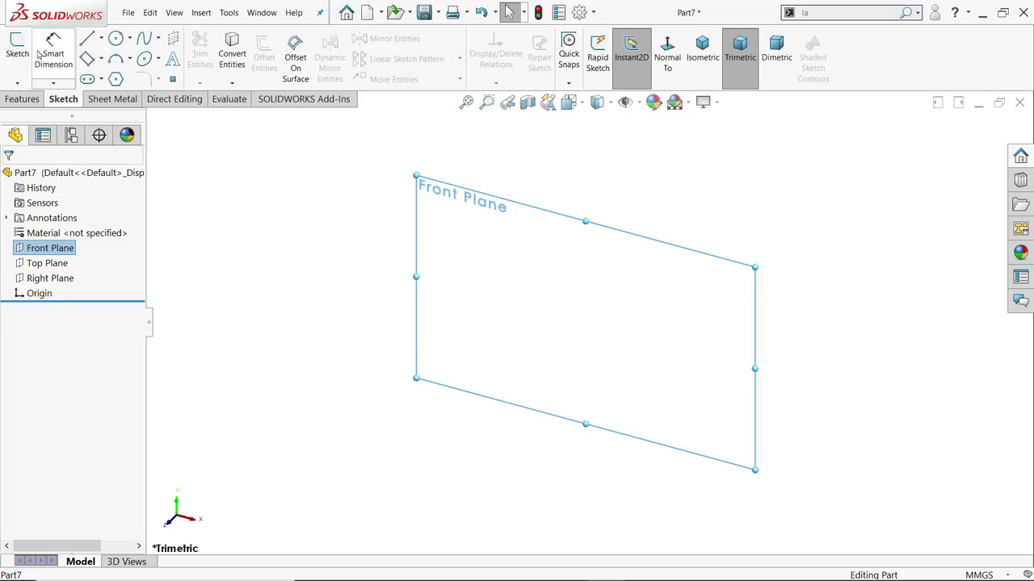
pyautogui.click(17, 47)
pyautogui.click(116, 38)
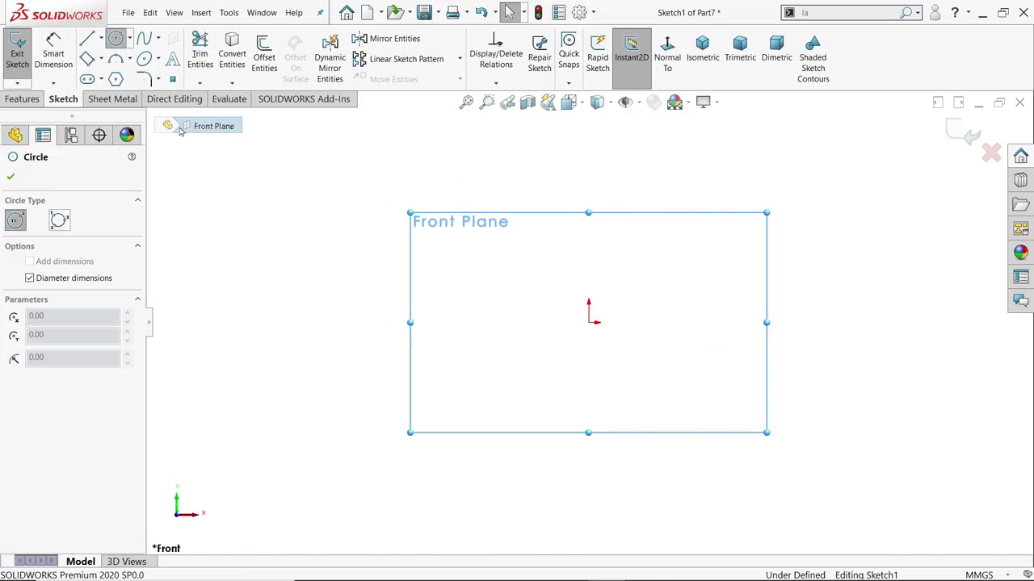
pyautogui.click(592, 323)
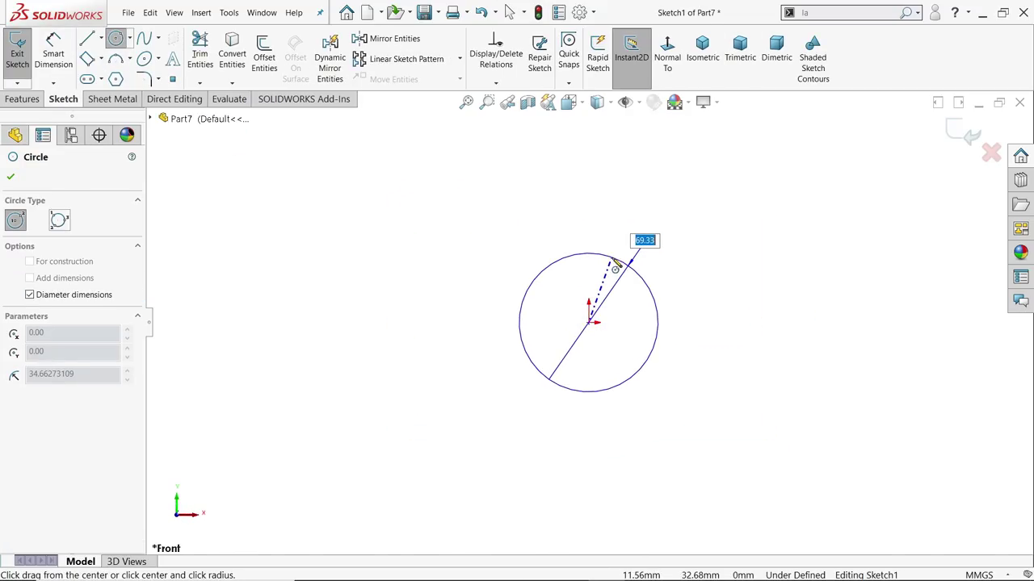
pyautogui.write('15')
pyautogui.press('Return')
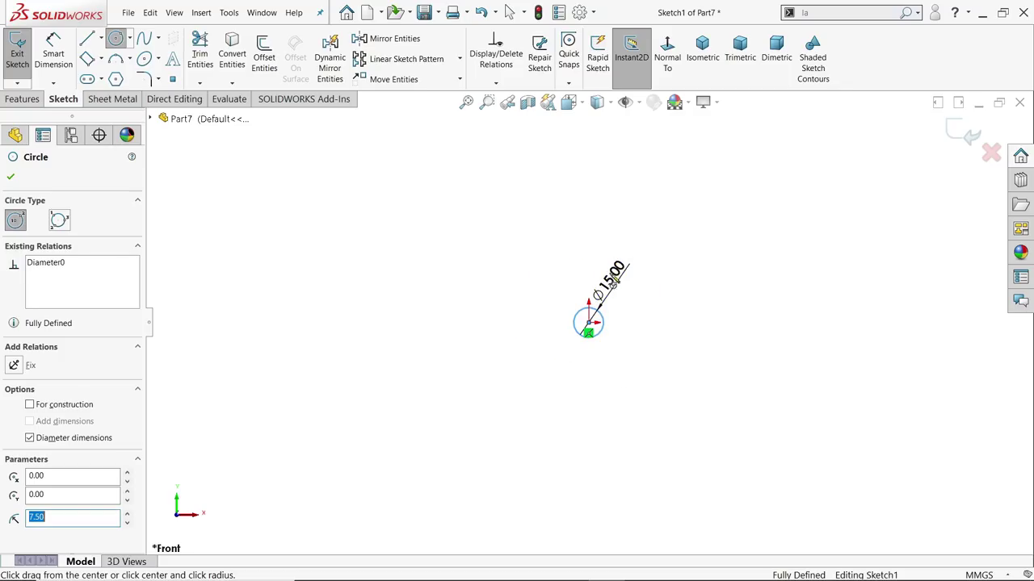
pyautogui.click(35, 99)
pyautogui.click(35, 66)
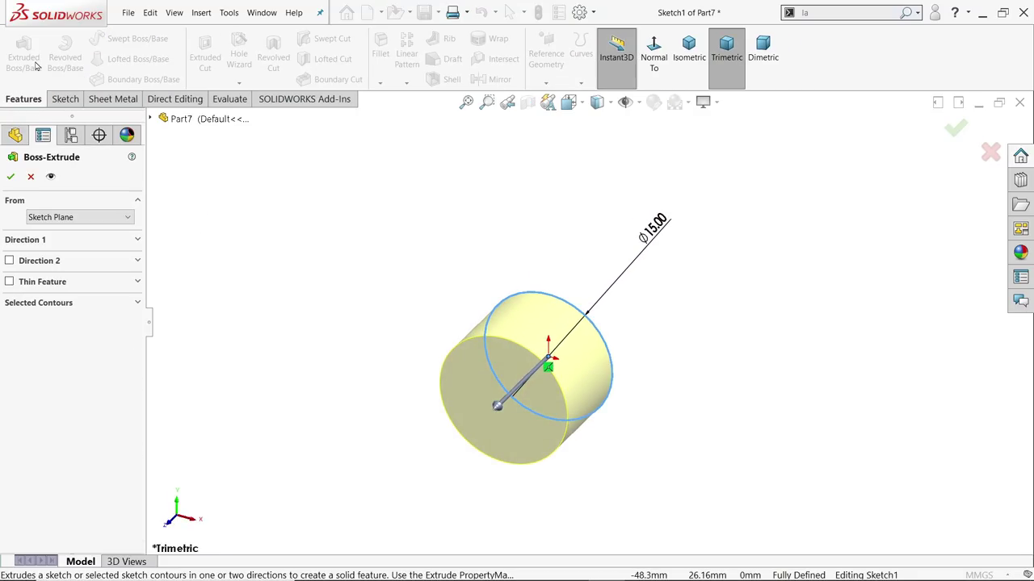
# - Extrude the Ø15 mm circle 65 mm blind in the reversed direction and view it isometrically
pyautogui.click(52, 242)
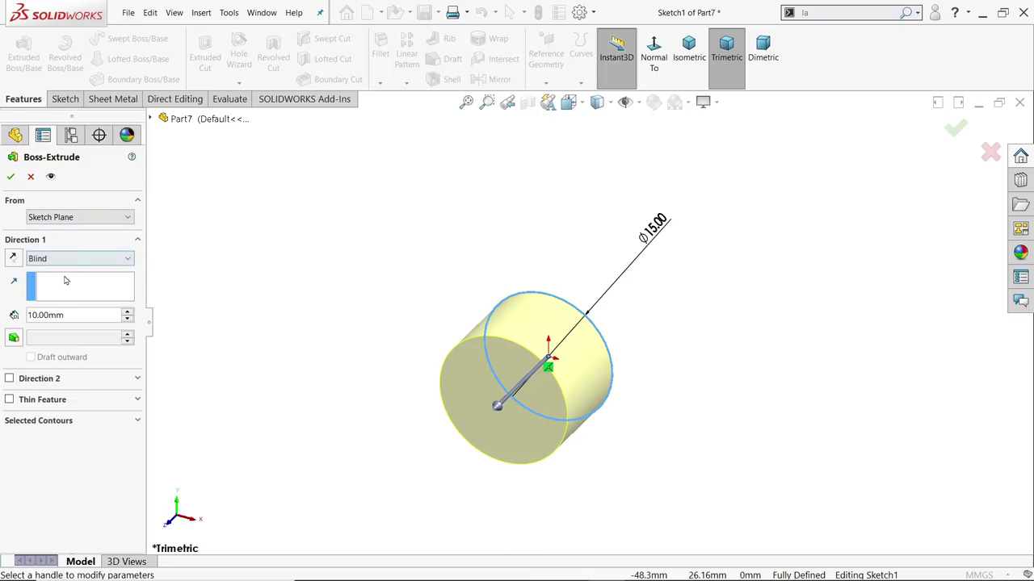
pyautogui.doubleClick(70, 321)
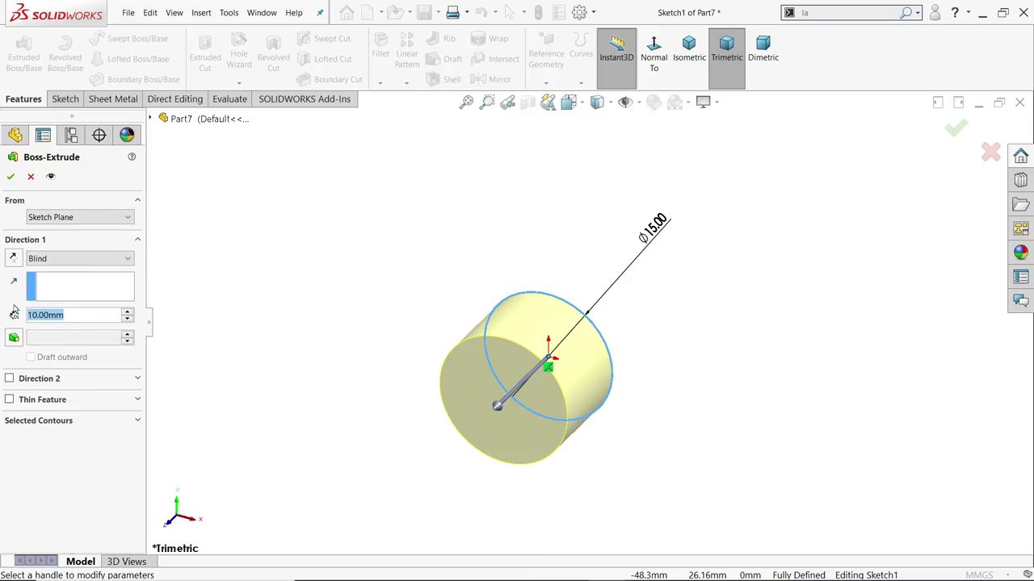
pyautogui.write('65')
pyautogui.press('Return')
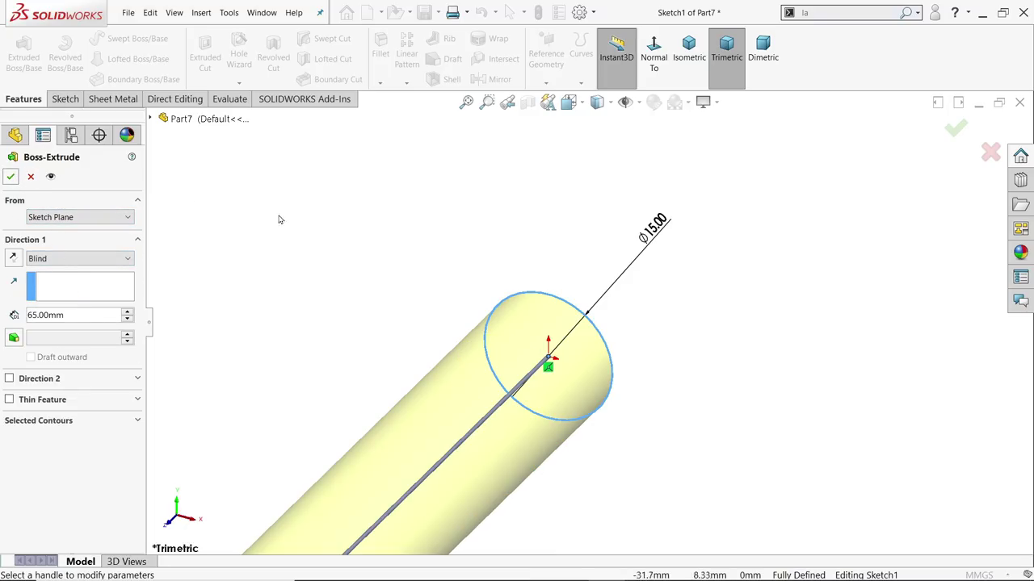
pyautogui.click(12, 259)
pyautogui.scroll(4, 395, 261)
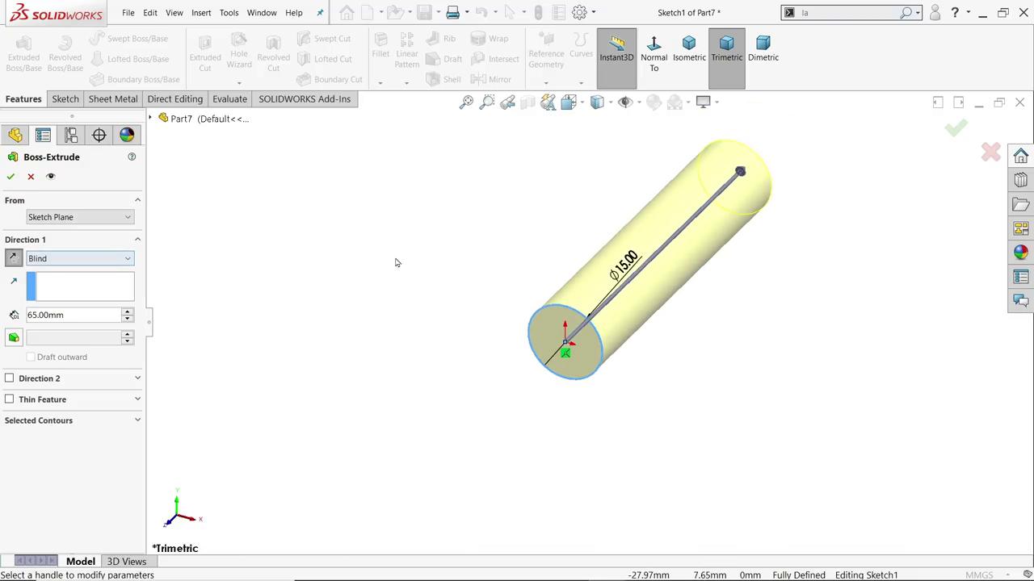
pyautogui.scroll(-3, 687, 278)
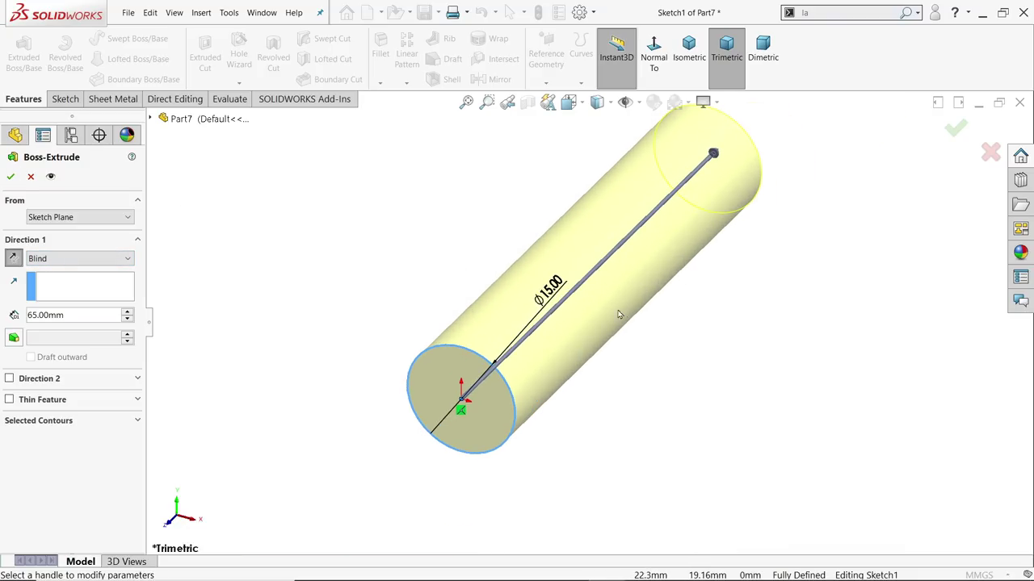
pyautogui.moveTo(619, 315); pyautogui.dragTo(635, 307, button='middle')
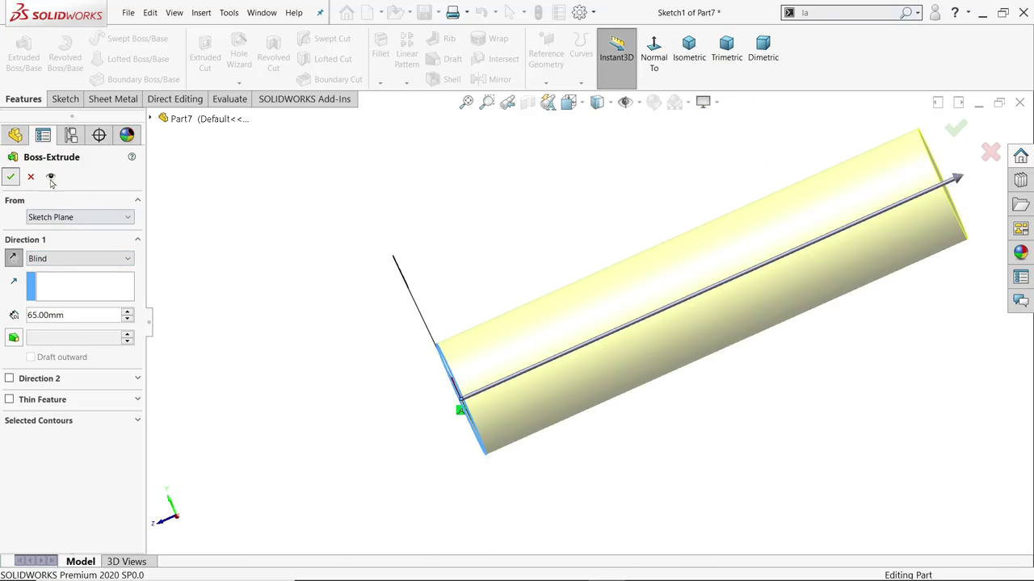
pyautogui.click(11, 176)
pyautogui.click(685, 50)
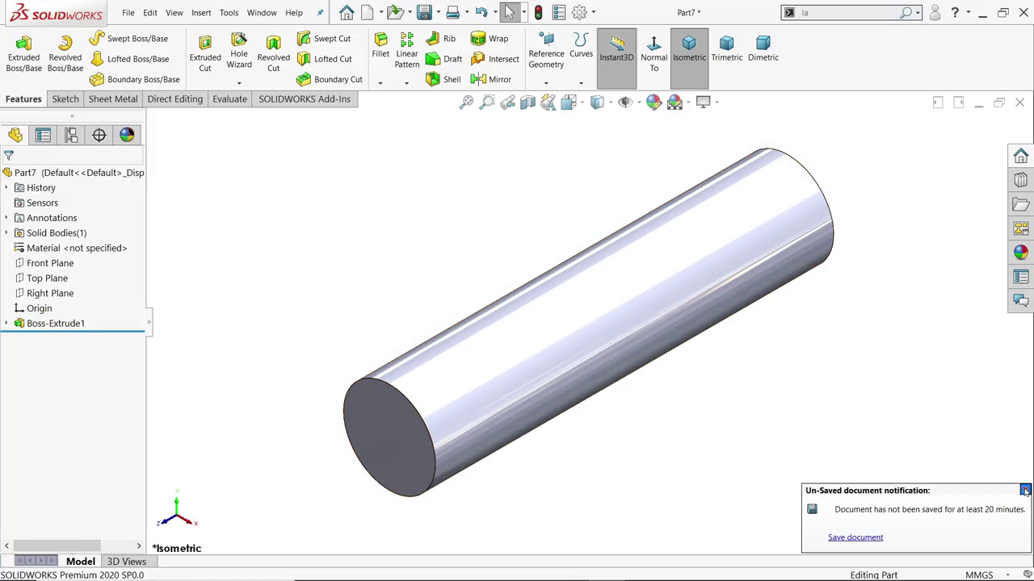
# - Create Plane1 perpendicular to the Top Plane and tangent to the rod's side face
pyautogui.click(1025, 490)
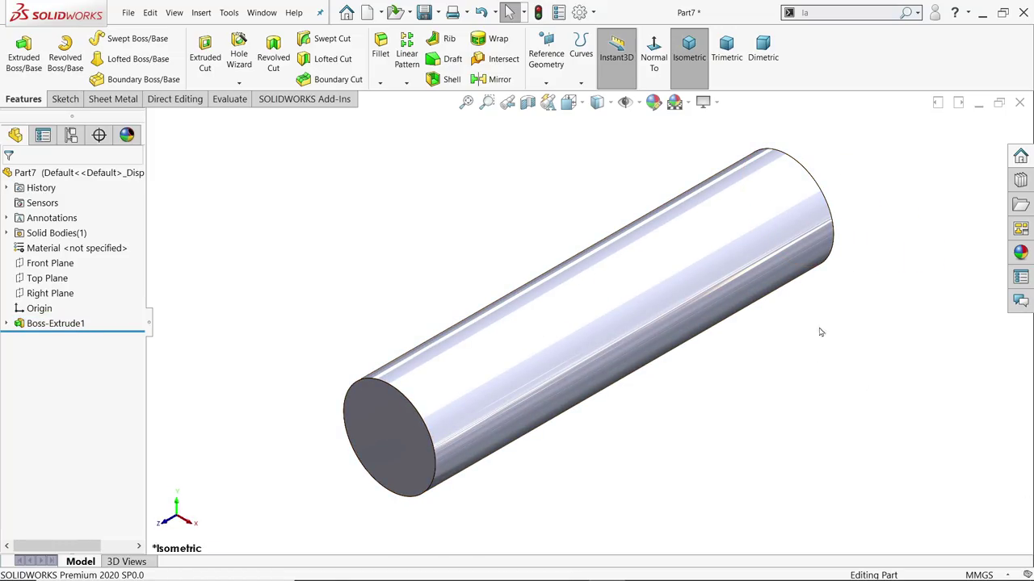
pyautogui.click(546, 84)
pyautogui.click(556, 98)
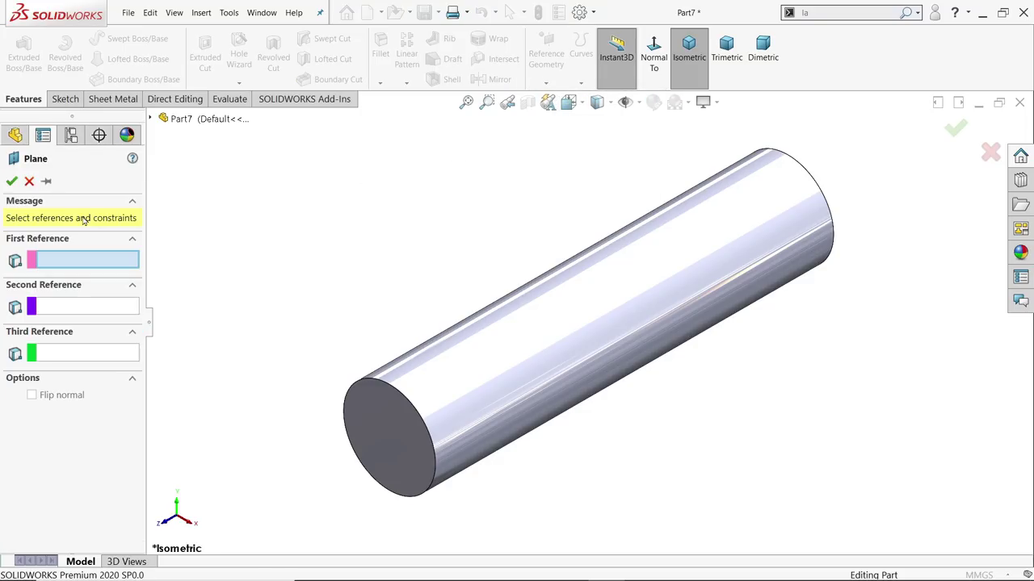
pyautogui.click(149, 119)
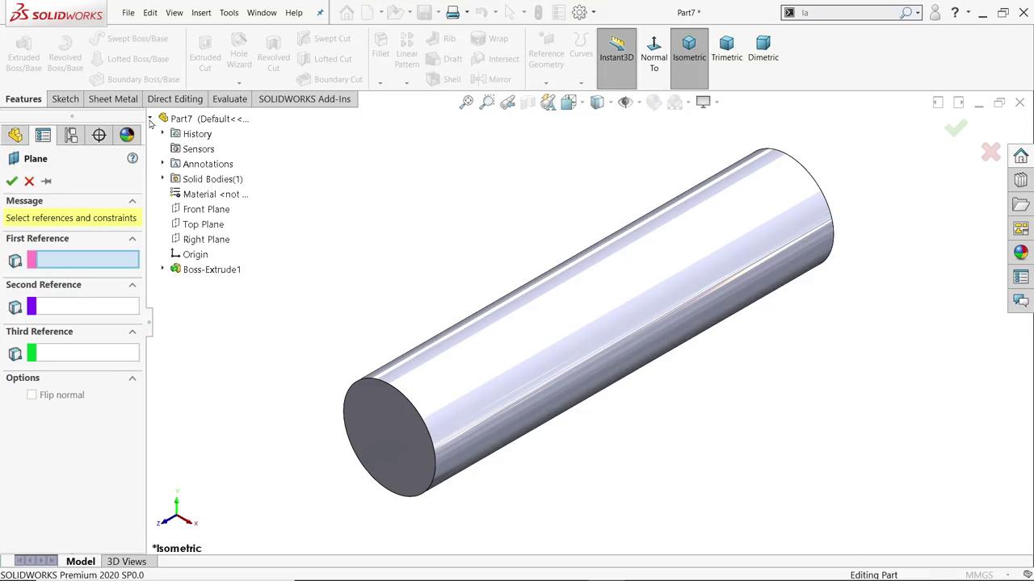
pyautogui.click(203, 224)
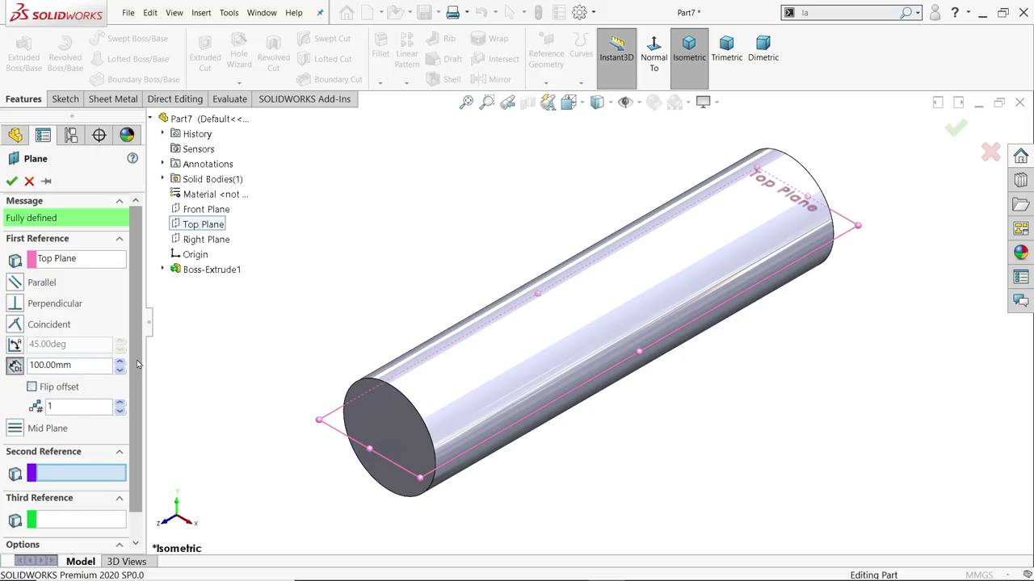
pyautogui.scroll(-1, 130, 393)
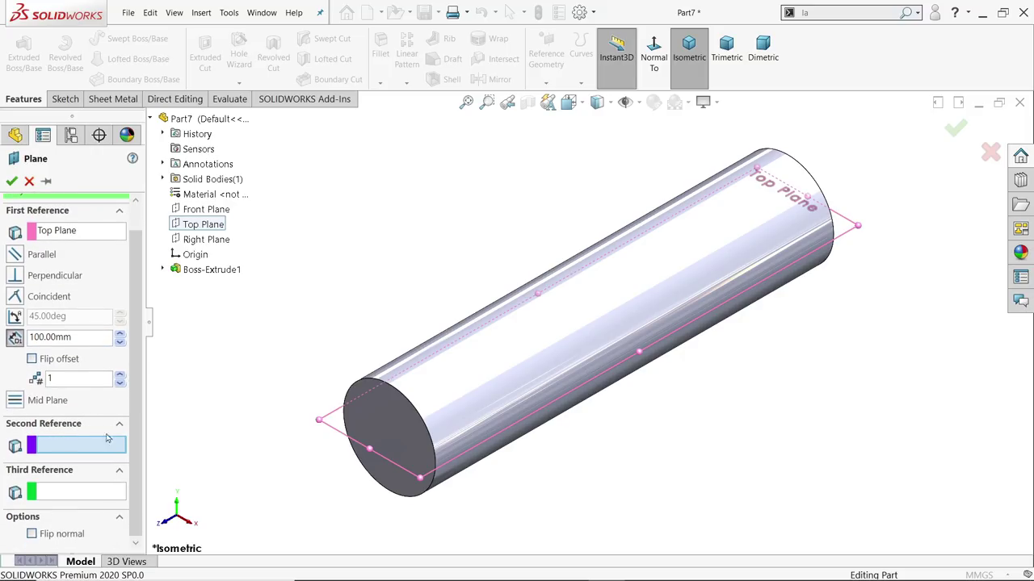
pyautogui.click(527, 360)
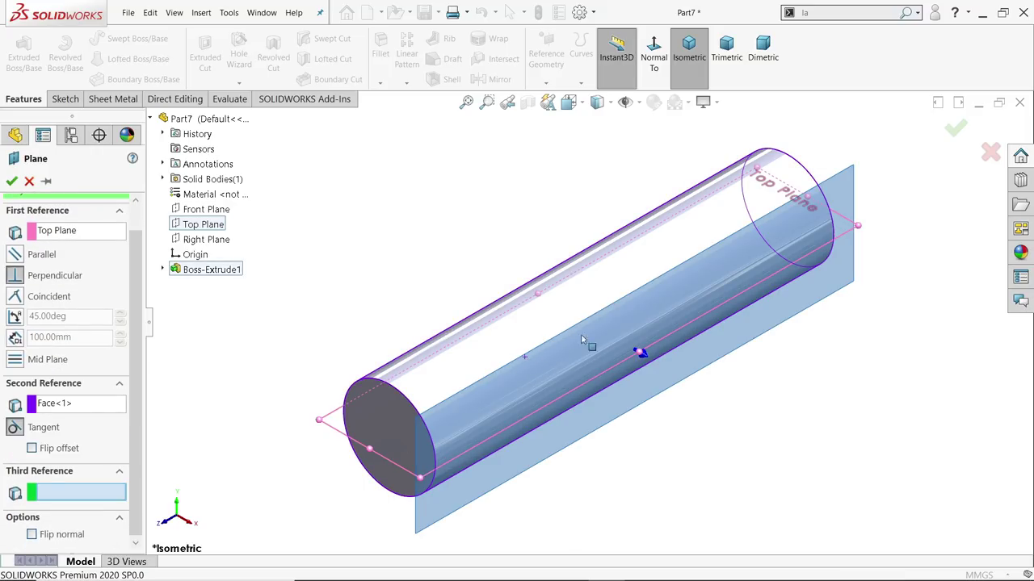
pyautogui.scroll(-2, 582, 340)
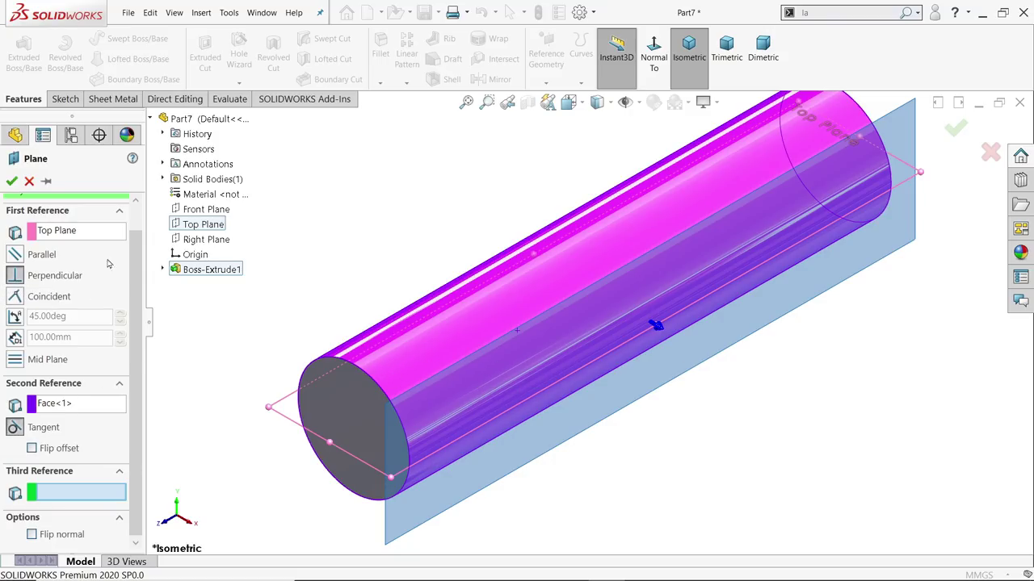
pyautogui.click(12, 182)
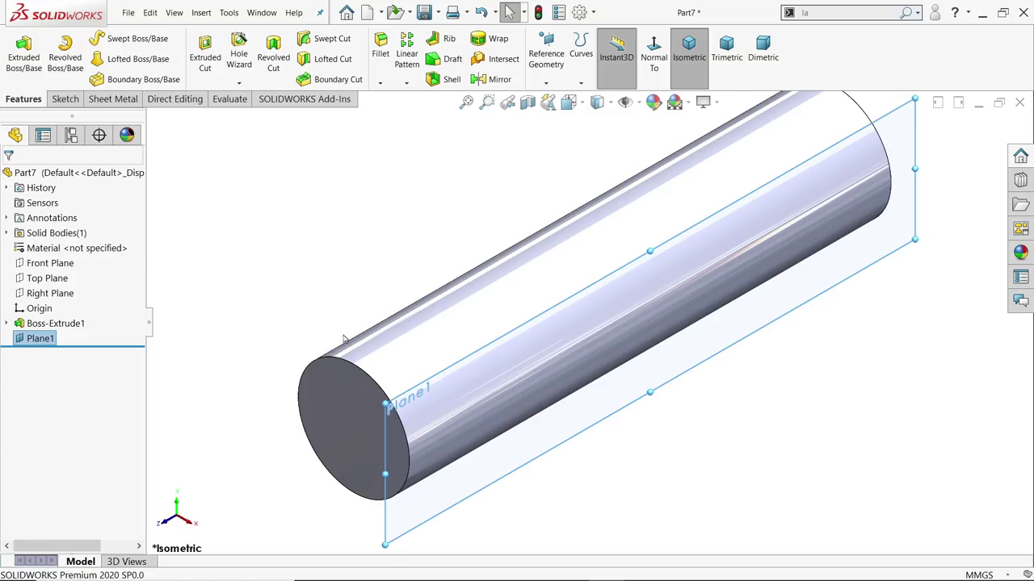
# - On Plane1, sketch a straight slot running diagonally down across the rod
pyautogui.click(63, 100)
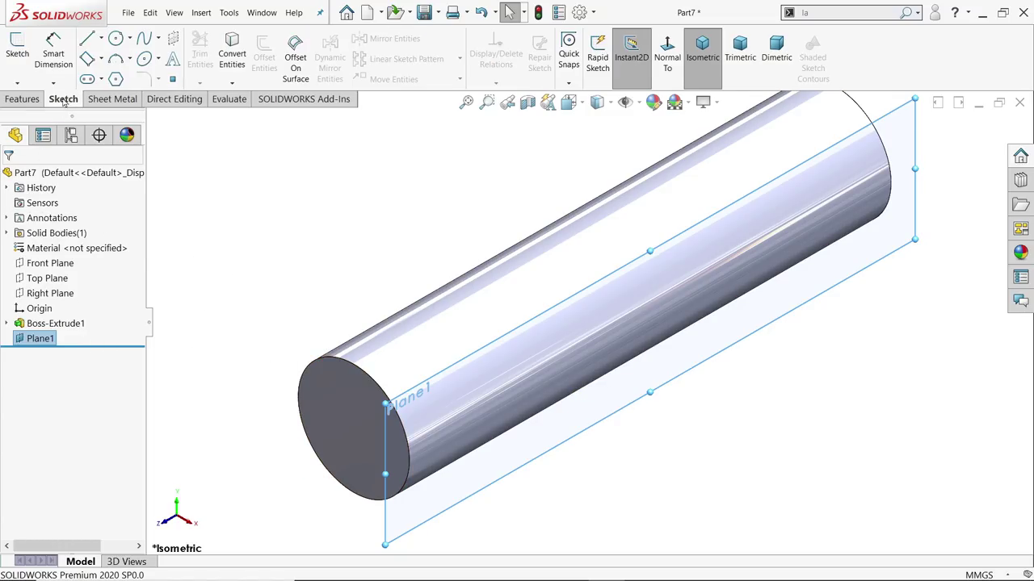
pyautogui.click(17, 47)
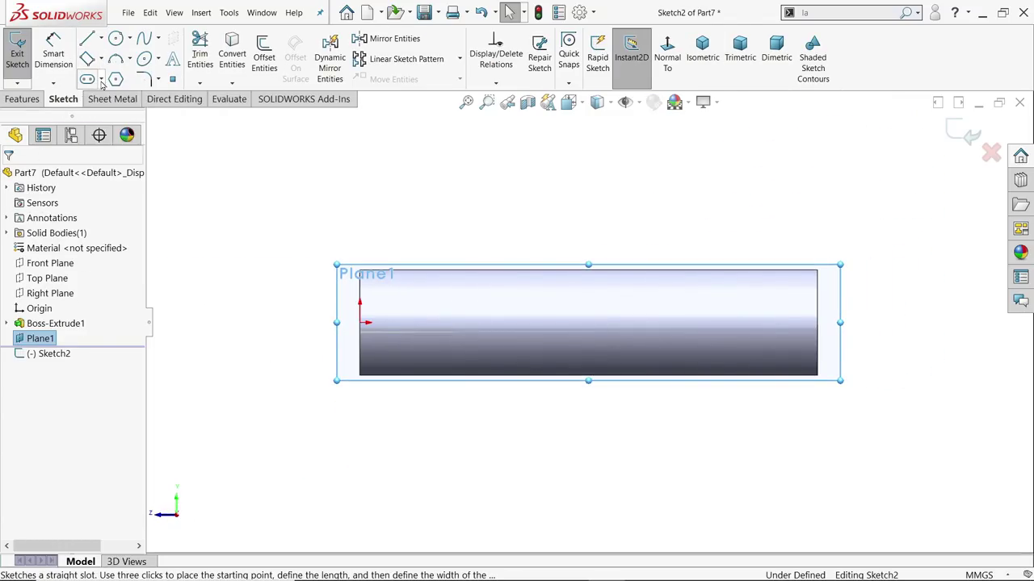
pyautogui.click(101, 80)
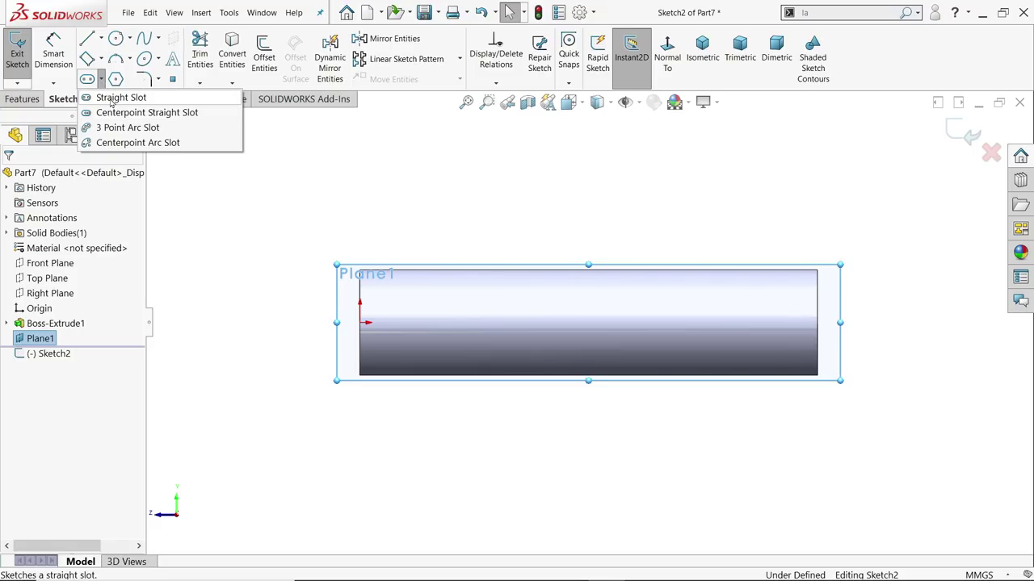
pyautogui.click(111, 98)
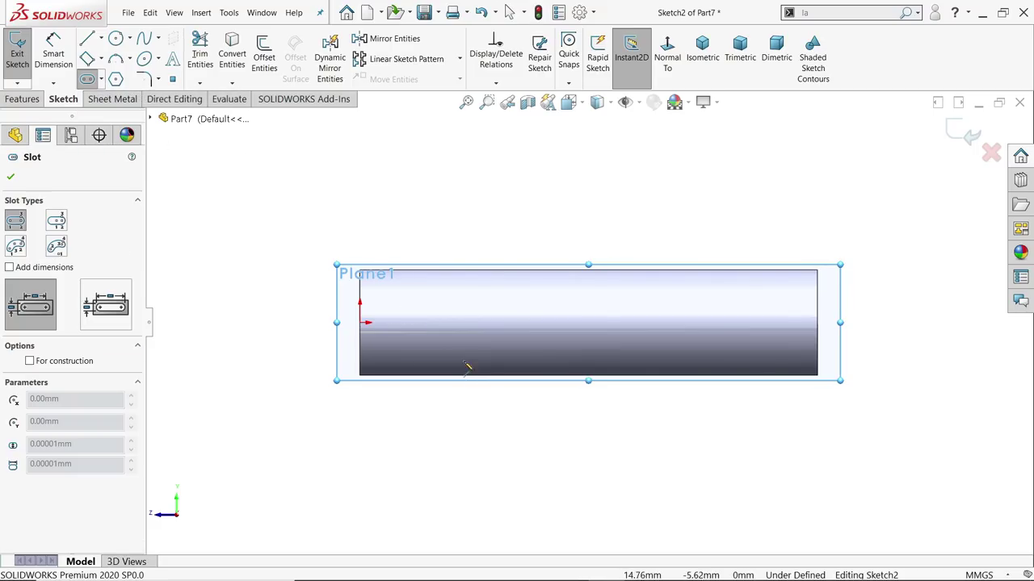
pyautogui.click(424, 335)
pyautogui.scroll(3, 529, 477)
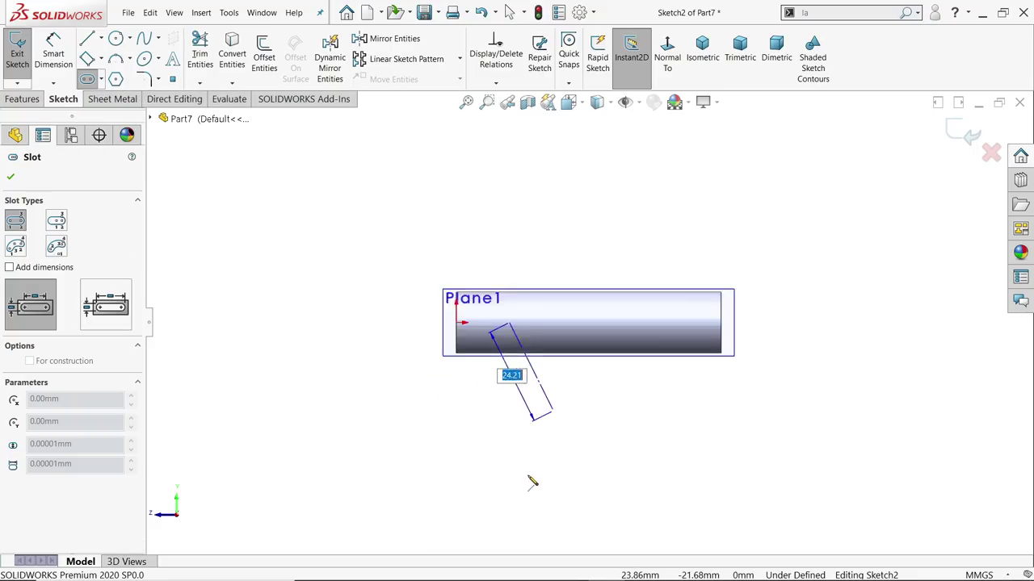
pyautogui.click(607, 454)
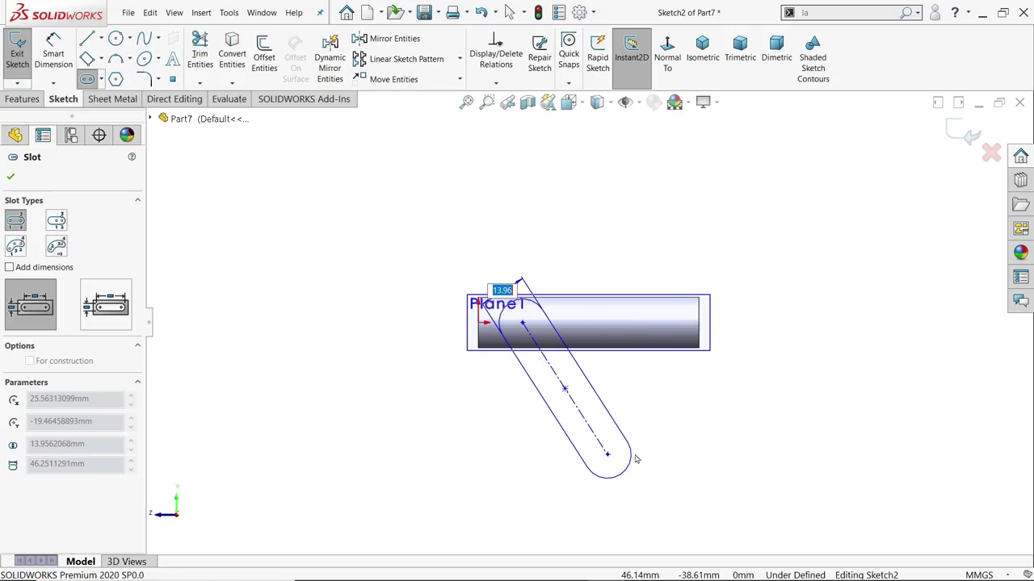
pyautogui.click(626, 457)
pyautogui.rightClick(630, 184)
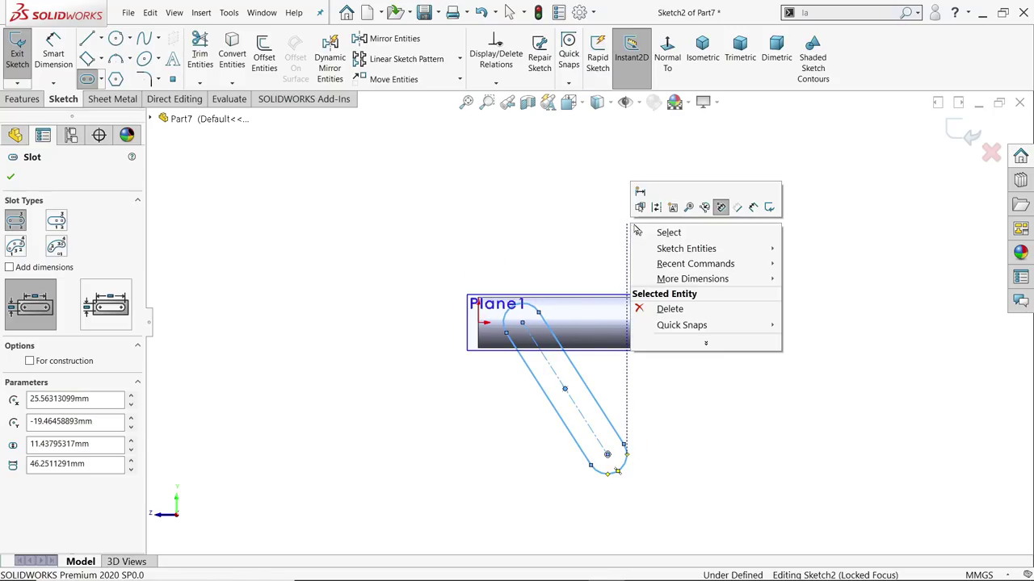
pyautogui.click(664, 234)
pyautogui.scroll(-3, 605, 385)
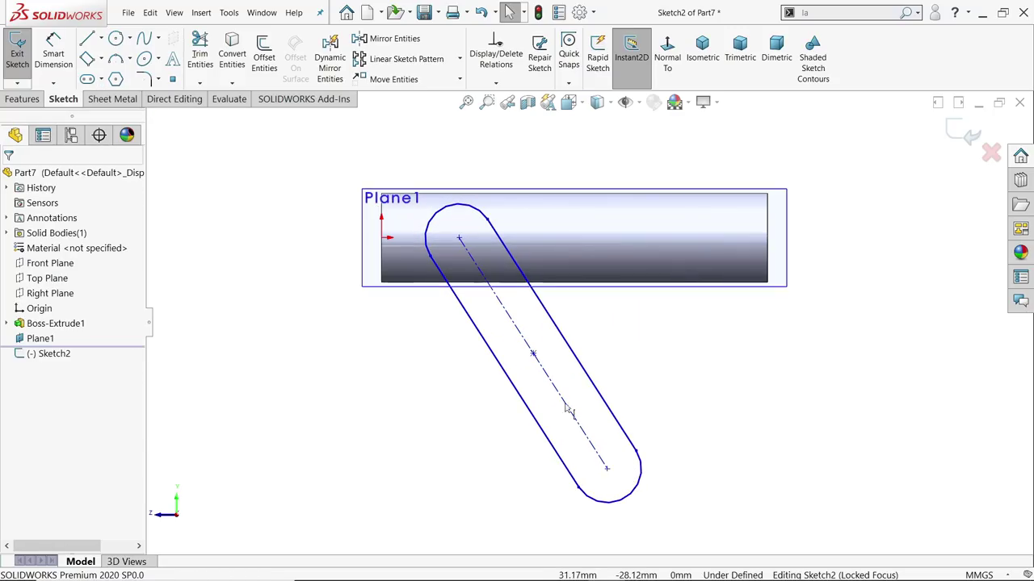
pyautogui.scroll(-1, 537, 373)
# - Dimension the slot's length and set its end-arc radius to 5 mm
pyautogui.click(53, 50)
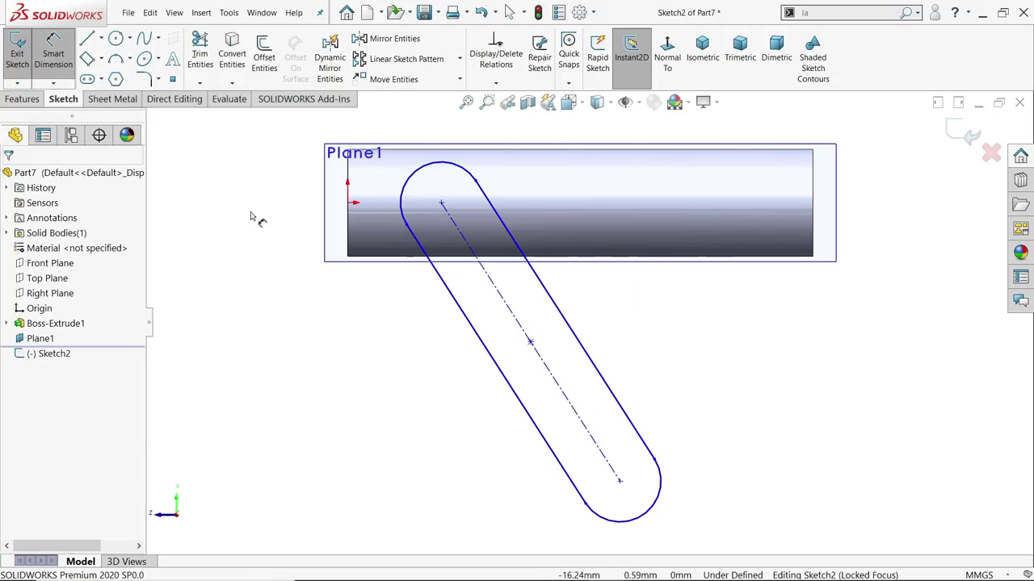
pyautogui.click(526, 335)
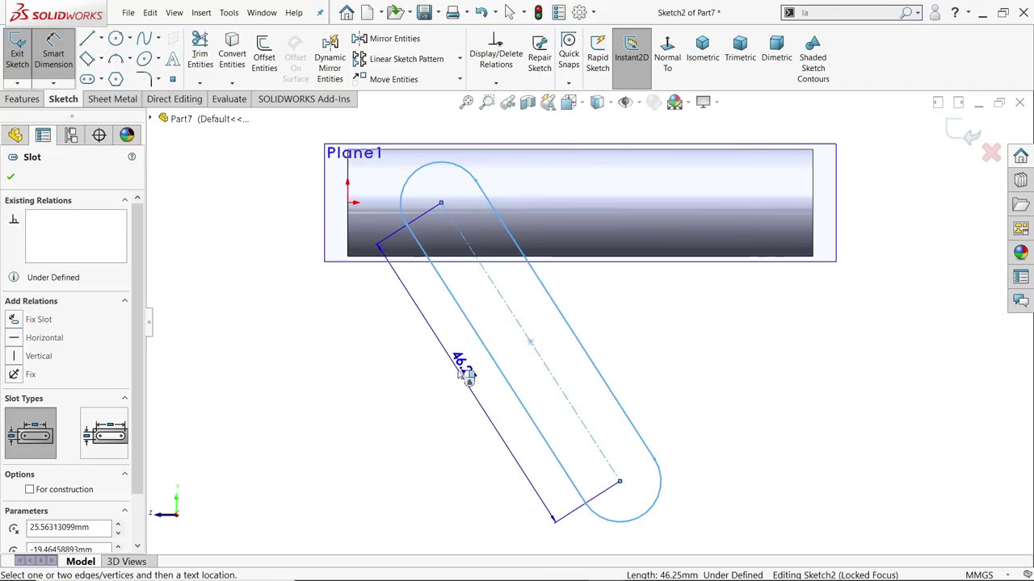
pyautogui.click(459, 378)
pyautogui.write('46.2511291mm')
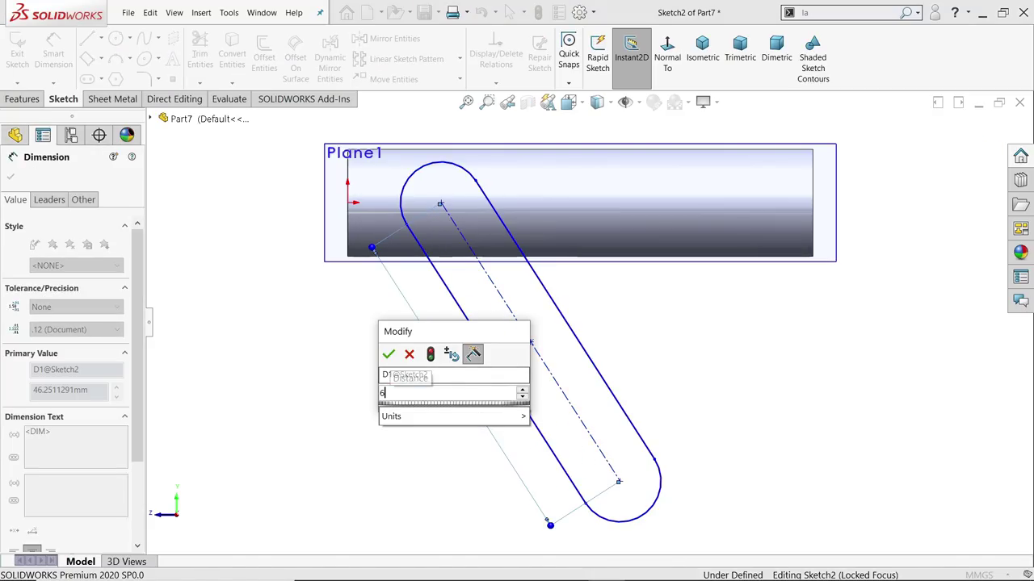
pyautogui.press('Return')
pyautogui.click(418, 172)
pyautogui.click(373, 136)
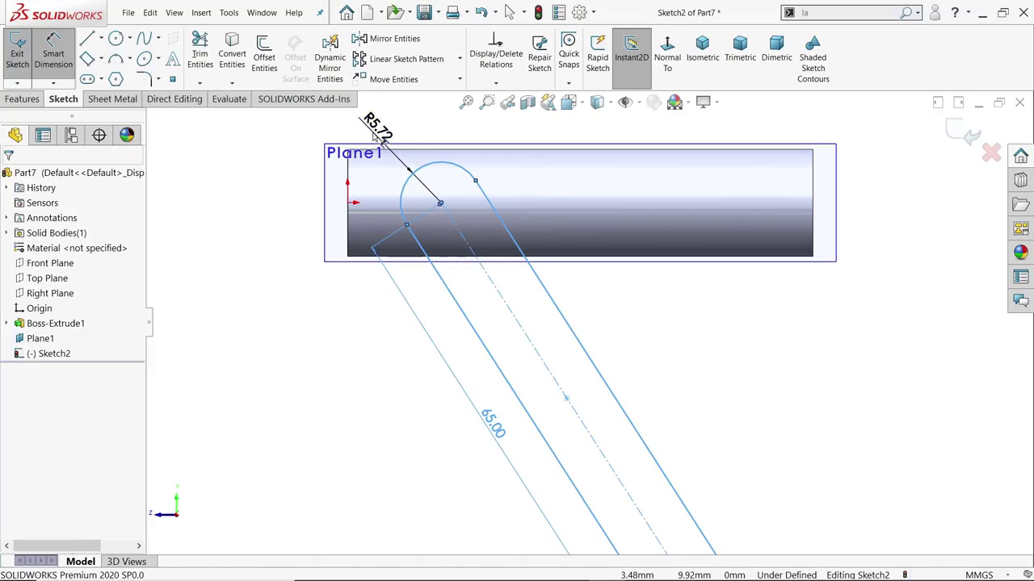
pyautogui.write('5')
pyautogui.press('Return')
pyautogui.press('Escape')
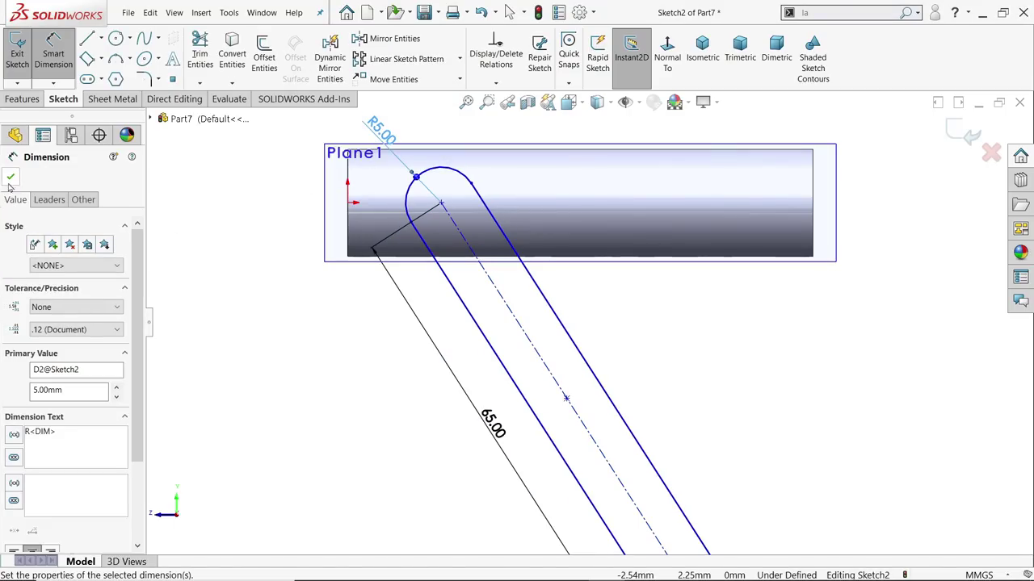
pyautogui.scroll(-2, 440, 218)
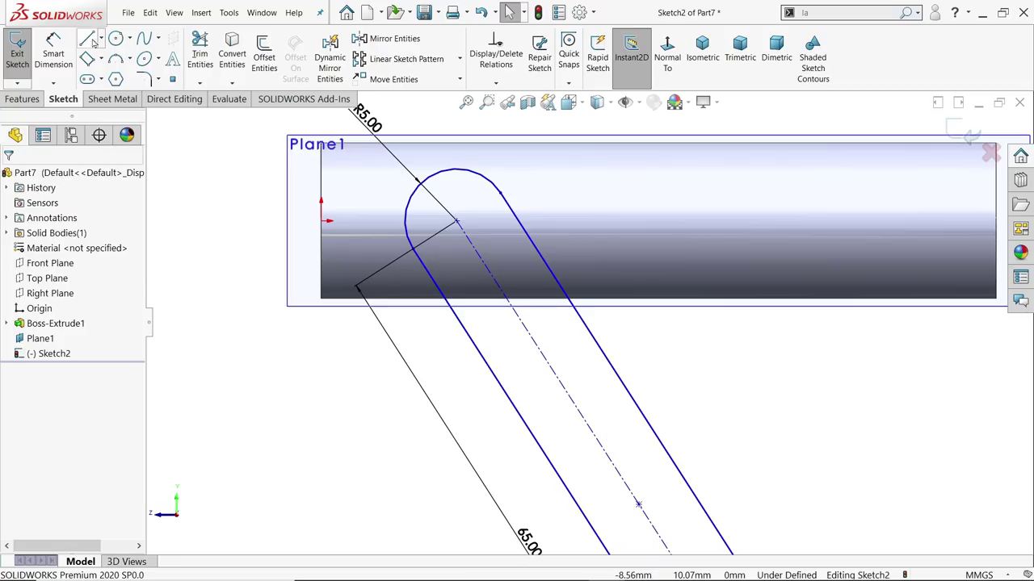
# - Add a 60° angle dimension between the slot centerline and the horizontal
pyautogui.press('d')
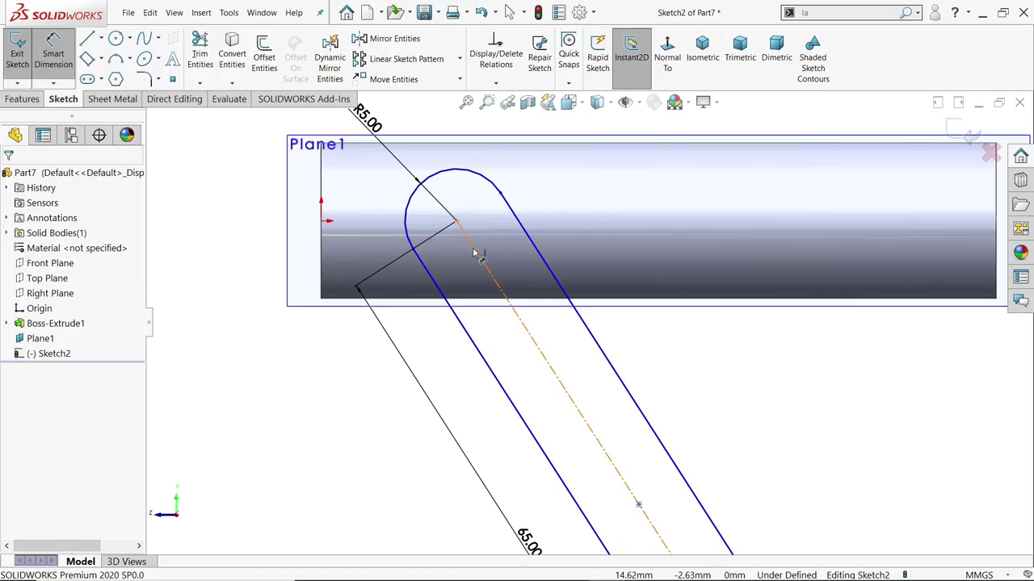
pyautogui.click(457, 223)
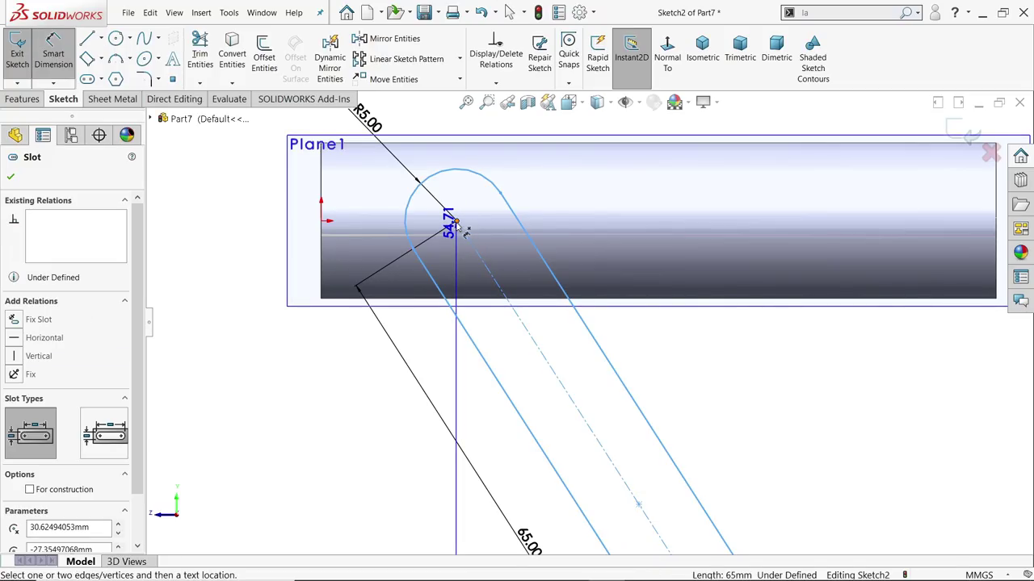
pyautogui.click(459, 226)
pyautogui.click(458, 225)
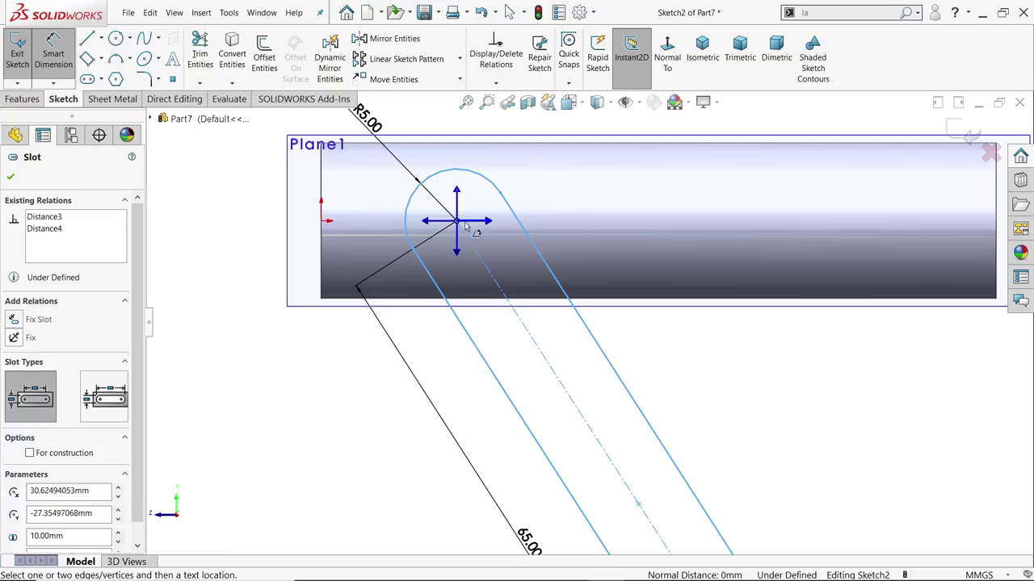
pyautogui.scroll(-3, 469, 230)
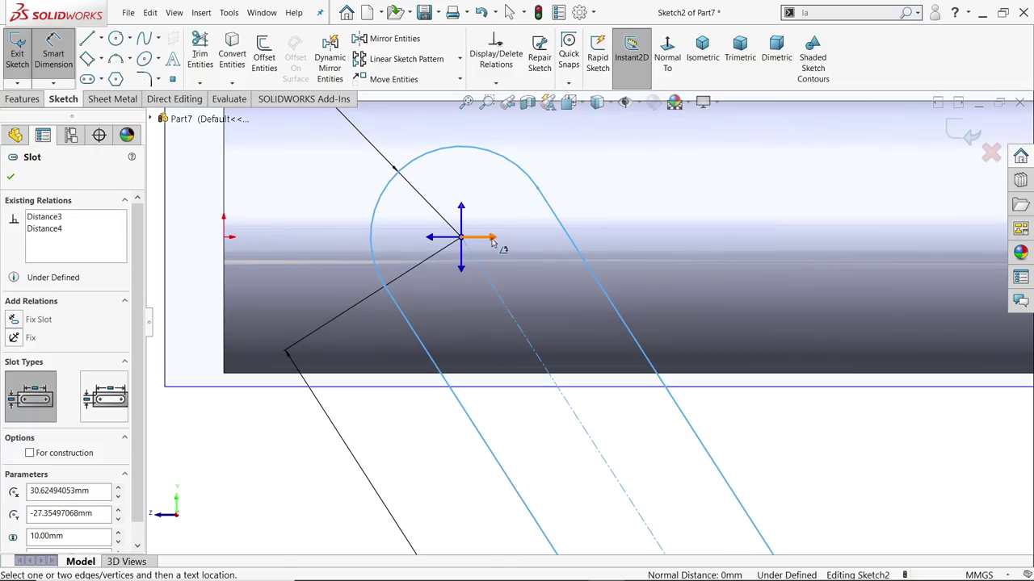
pyautogui.scroll(4, 596, 295)
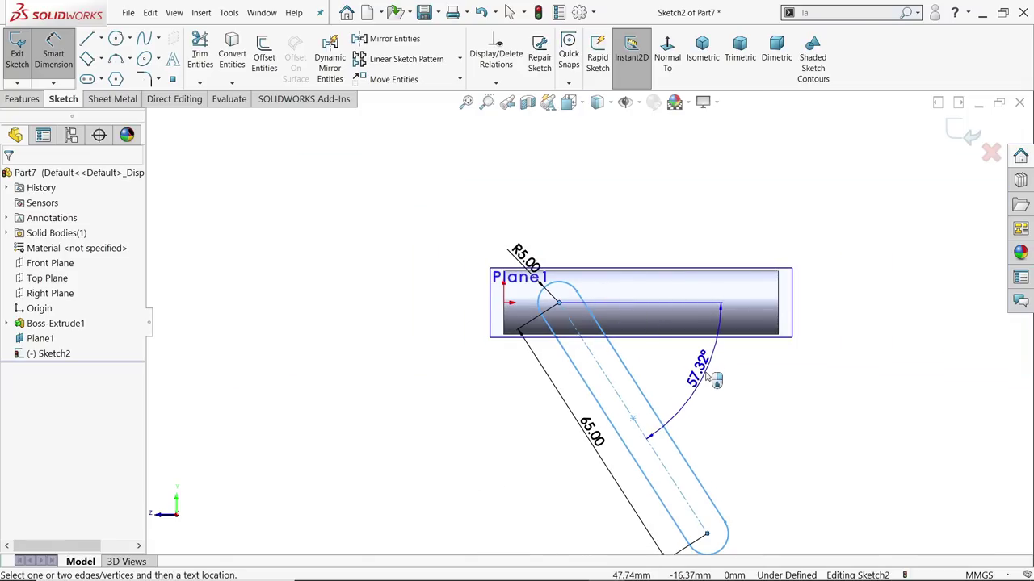
pyautogui.click(707, 377)
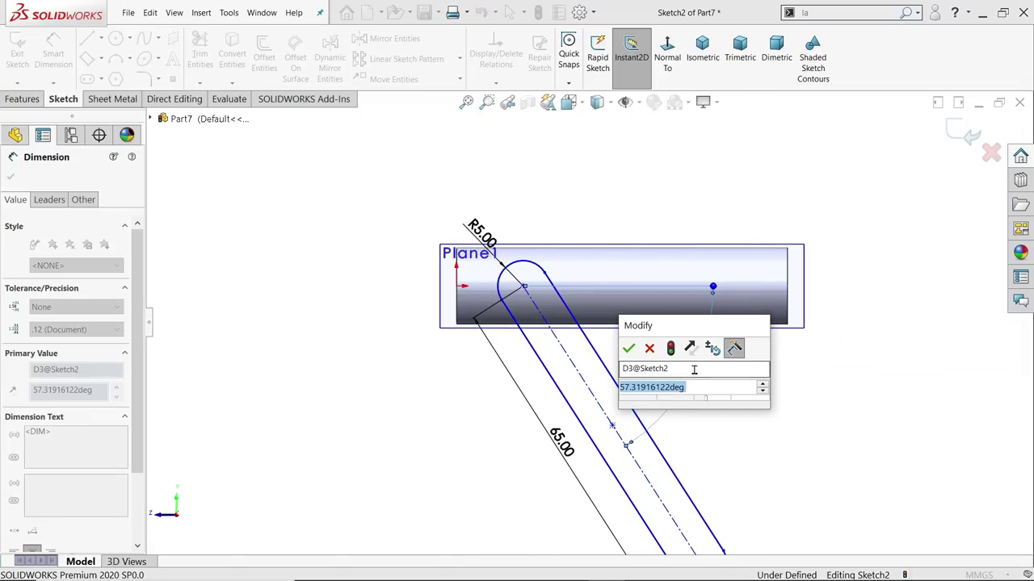
pyautogui.write('60')
pyautogui.click(629, 348)
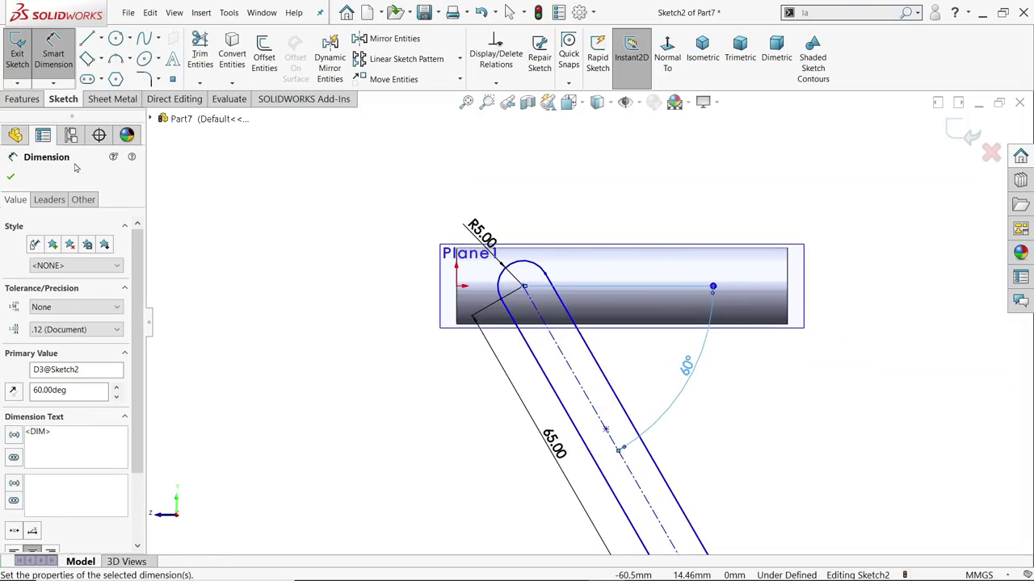
pyautogui.scroll(-5, 467, 295)
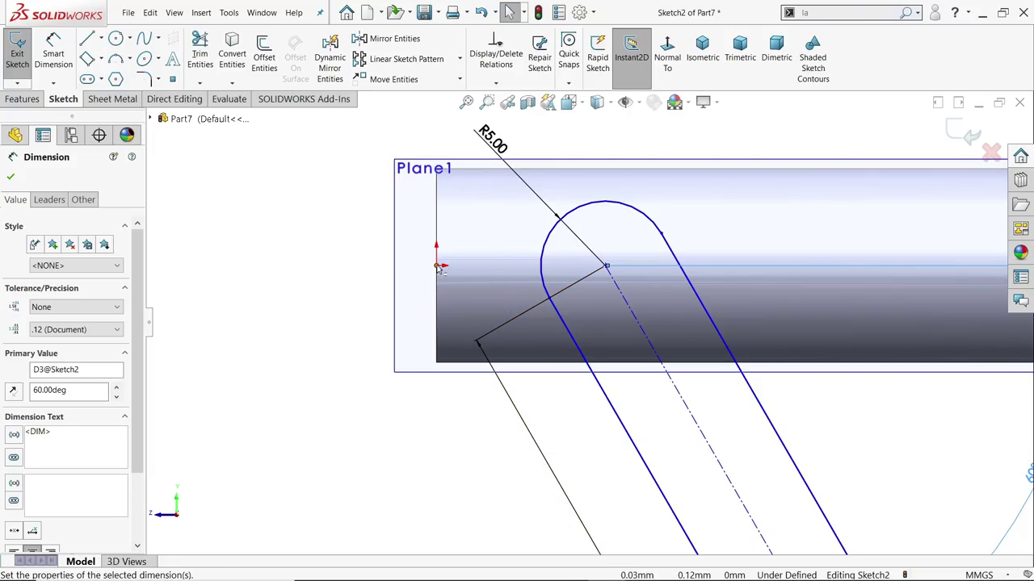
# - Make the slot's end-arc centre horizontal with the sketch origin
pyautogui.click(438, 267)
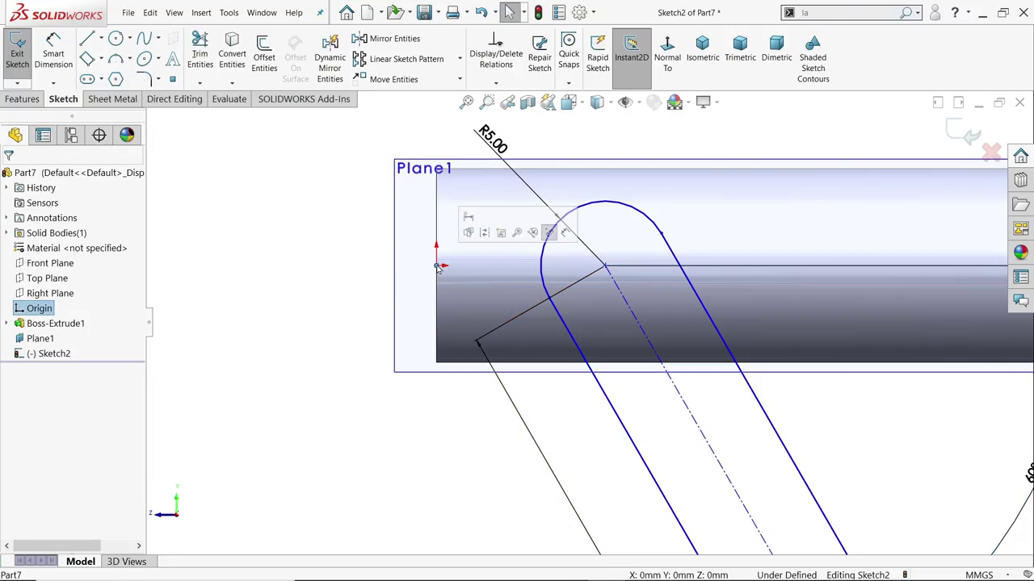
pyautogui.keyDown('ctrl'); pyautogui.click(604, 268); pyautogui.keyUp('ctrl')
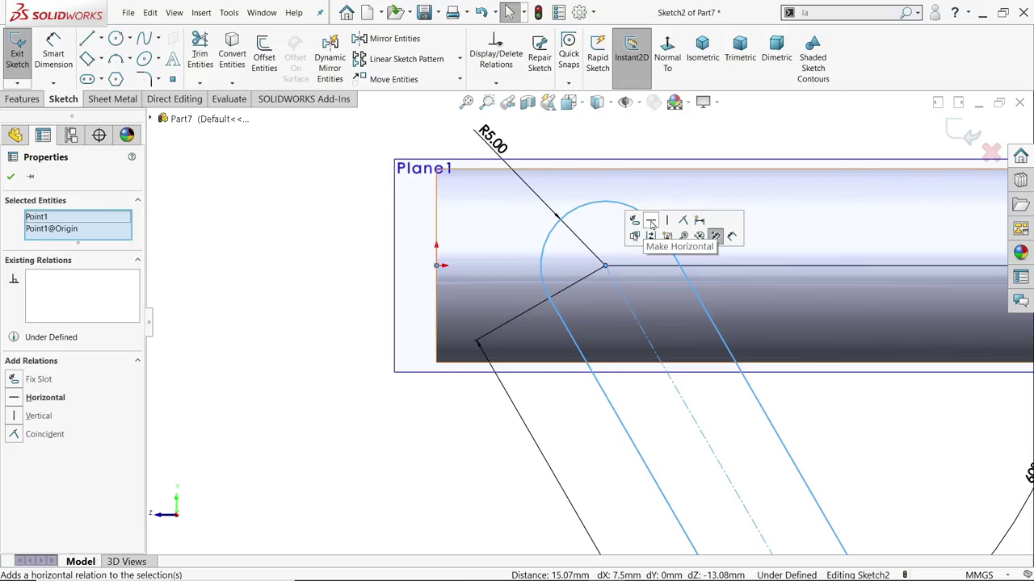
pyautogui.click(651, 226)
pyautogui.click(530, 290)
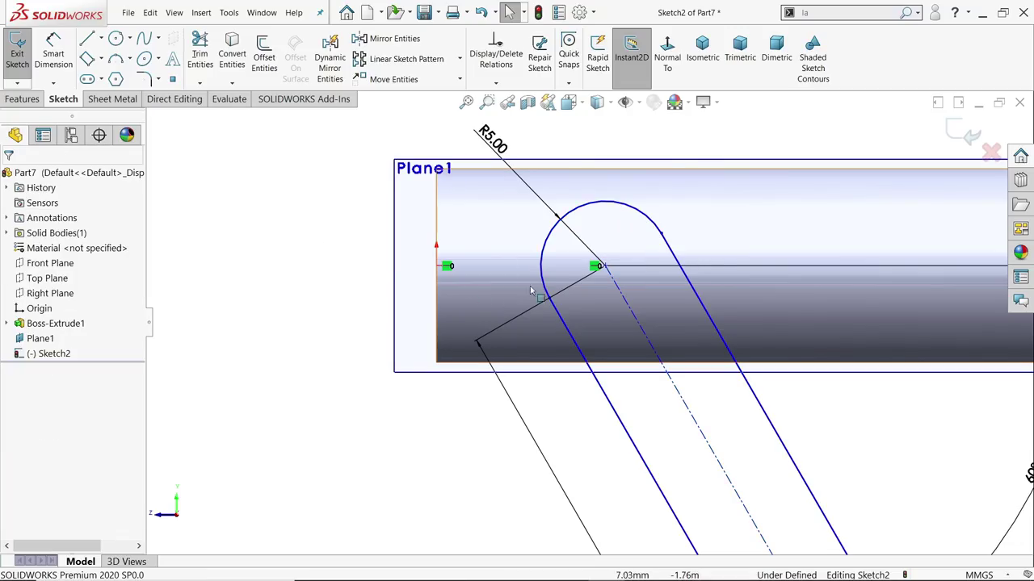
# - Make the slot's R5 end arc tangent to the rod's left edge, then fit the view
pyautogui.click(544, 259)
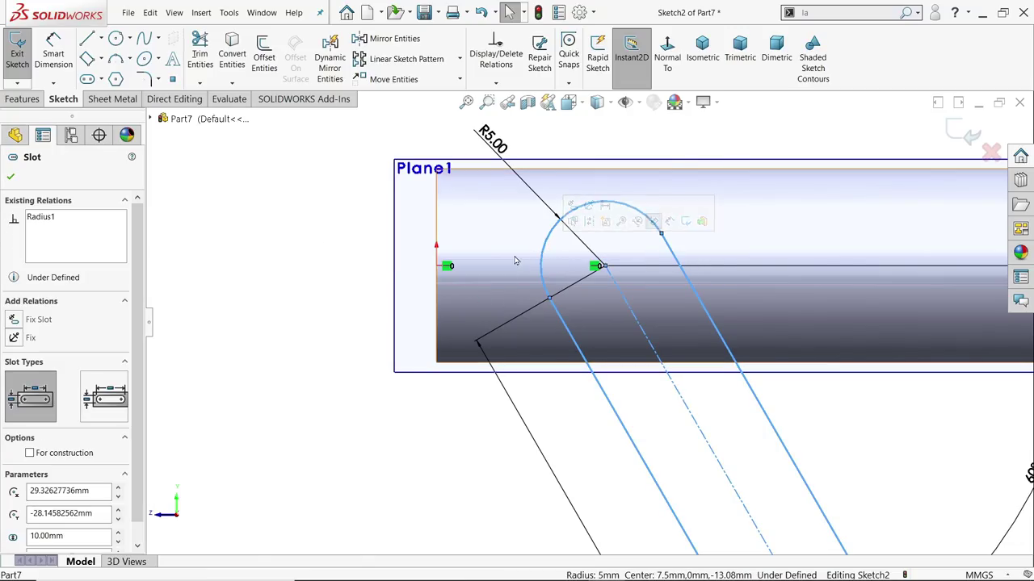
pyautogui.keyDown('ctrl'); pyautogui.click(436, 299); pyautogui.keyUp('ctrl')
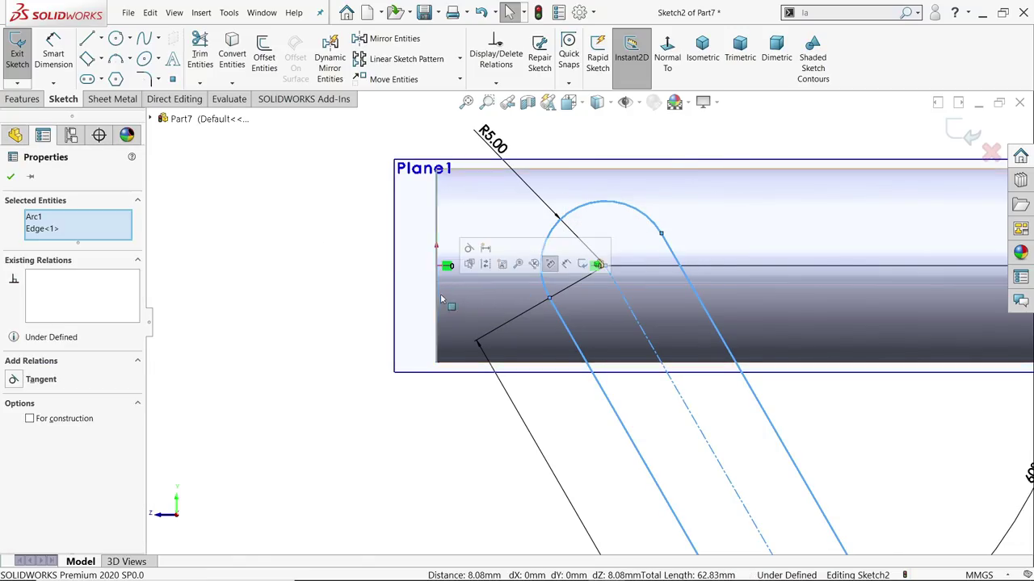
pyautogui.click(468, 249)
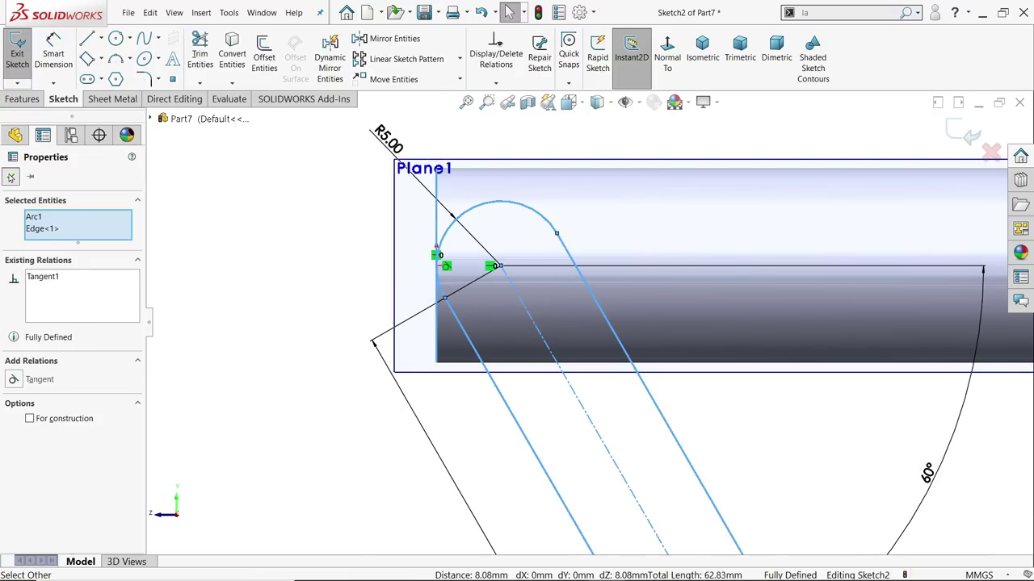
pyautogui.click(10, 176)
pyautogui.press('f')
pyautogui.scroll(-3, 630, 395)
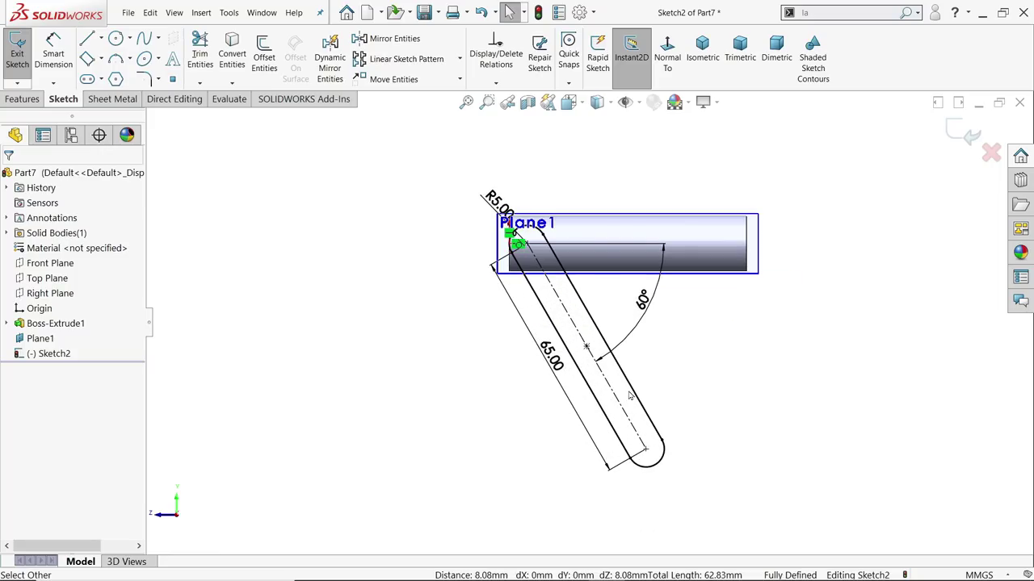
# - Exit the slot sketch in isometric view and hide Plane1
pyautogui.click(702, 50)
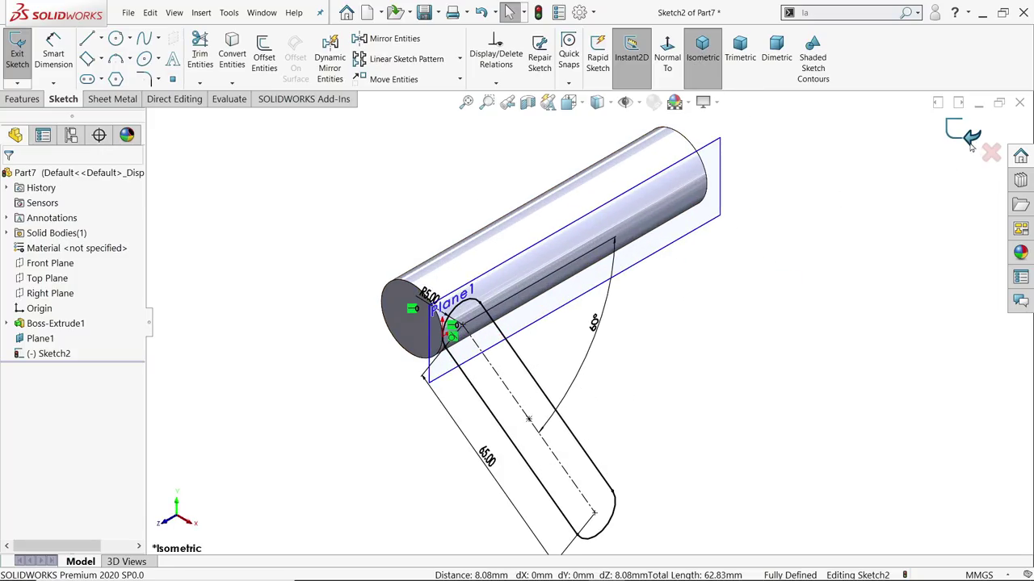
pyautogui.click(961, 133)
pyautogui.click(725, 222)
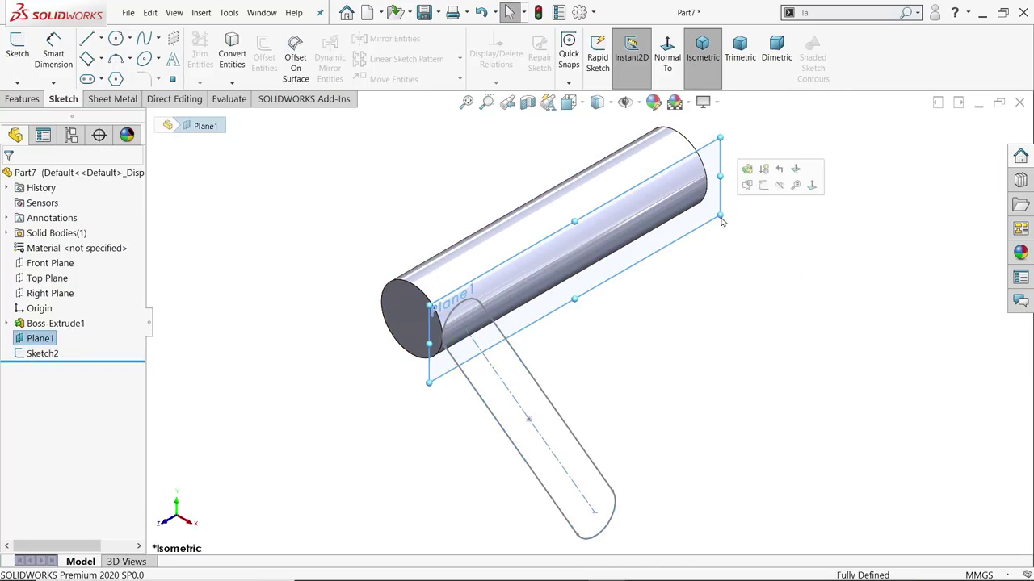
pyautogui.click(779, 187)
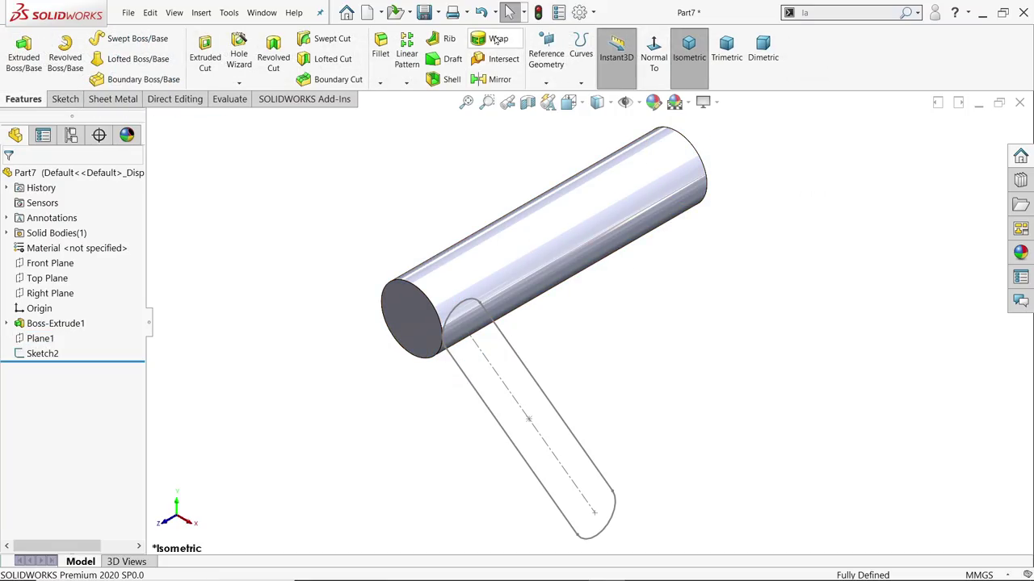
# - Start a Wrap feature with Sketch2 as its source sketch
pyautogui.click(497, 41)
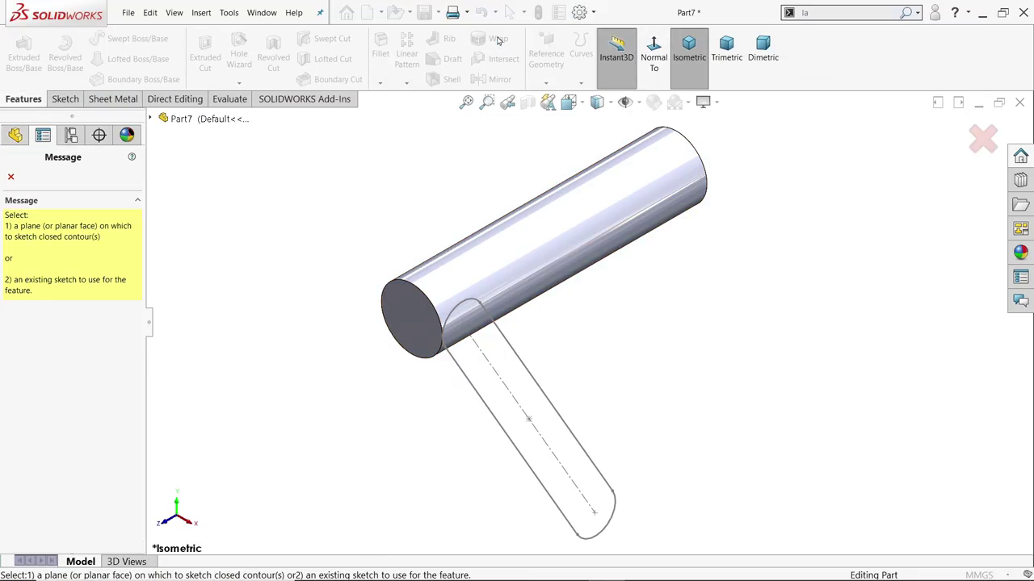
pyautogui.click(514, 356)
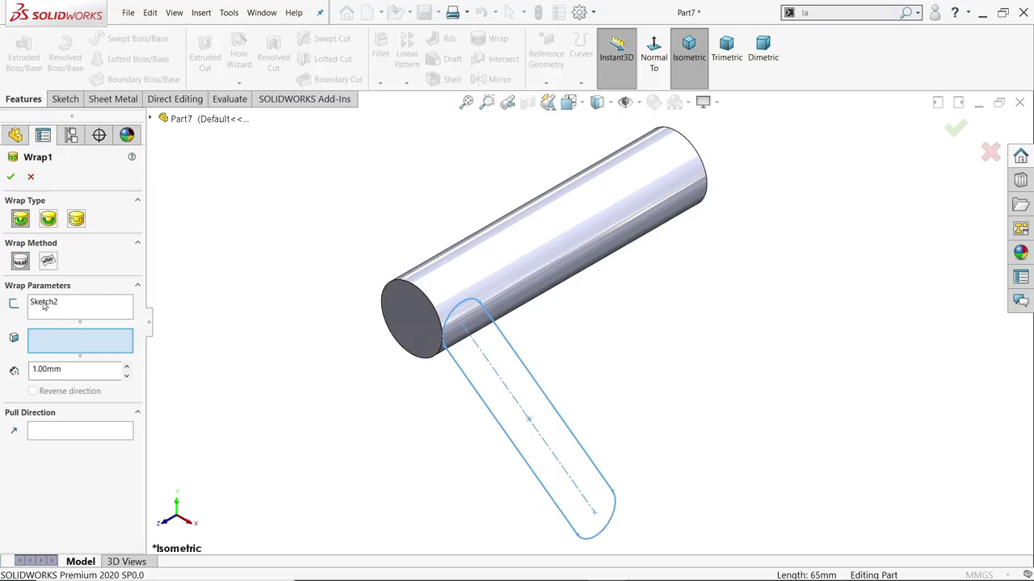
pyautogui.click(45, 303)
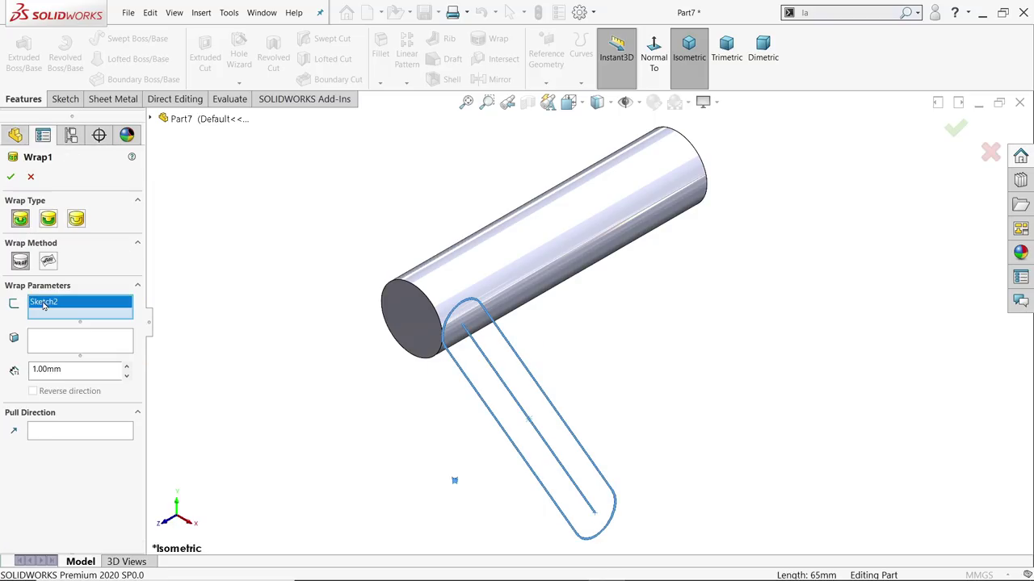
# - Wrap Sketch2 onto the rod's cylindrical face at 1.00 mm thickness to create Wrap1
pyautogui.click(50, 348)
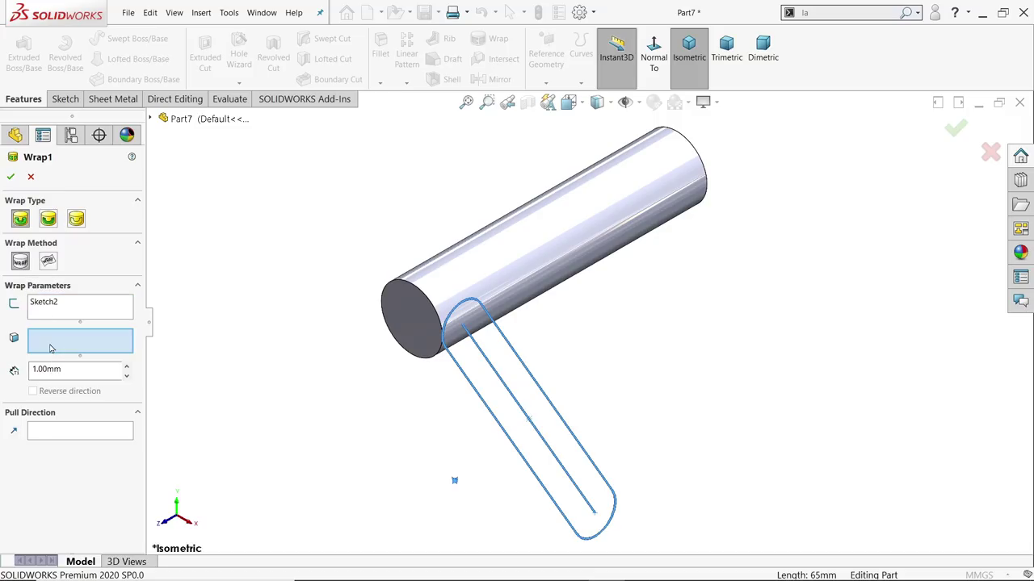
pyautogui.click(565, 252)
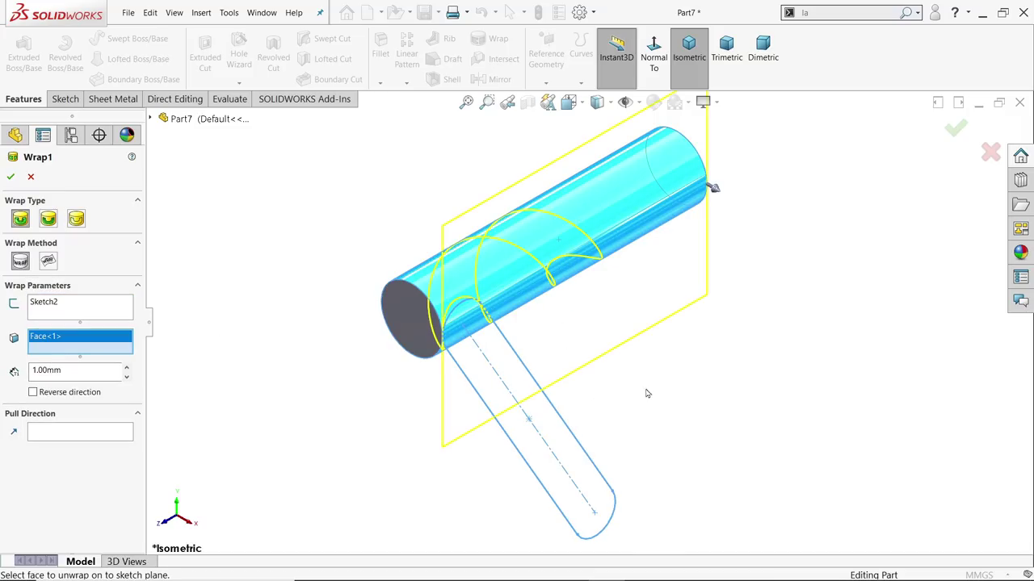
pyautogui.moveTo(721, 362); pyautogui.dragTo(534, 300, button='middle')
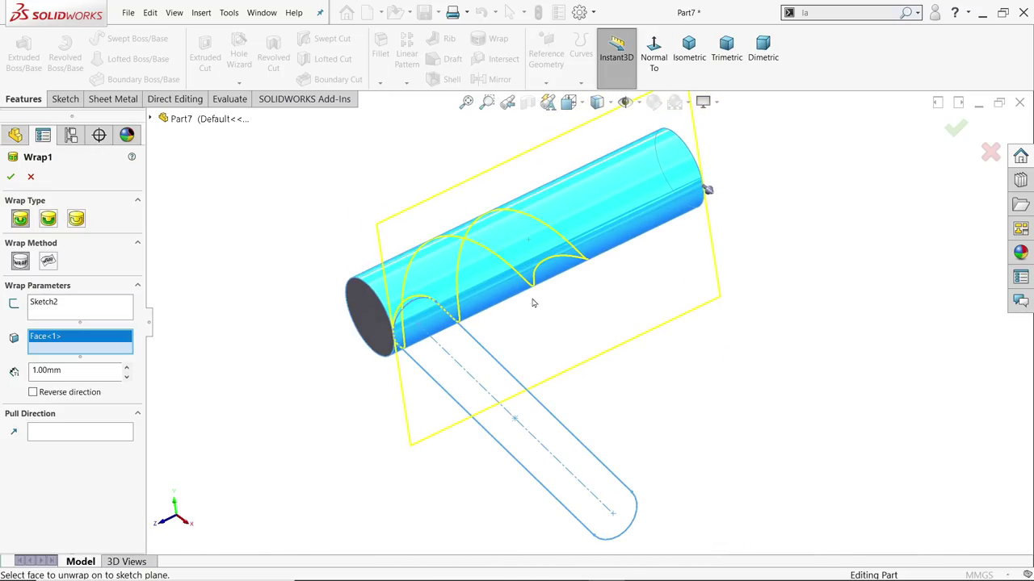
pyautogui.scroll(-3, 525, 303)
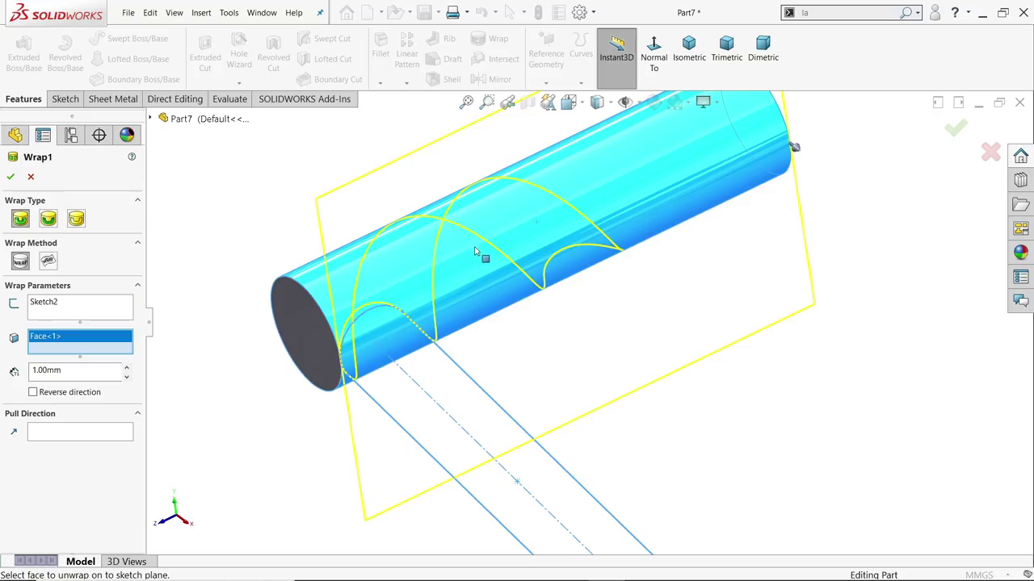
pyautogui.doubleClick(66, 371)
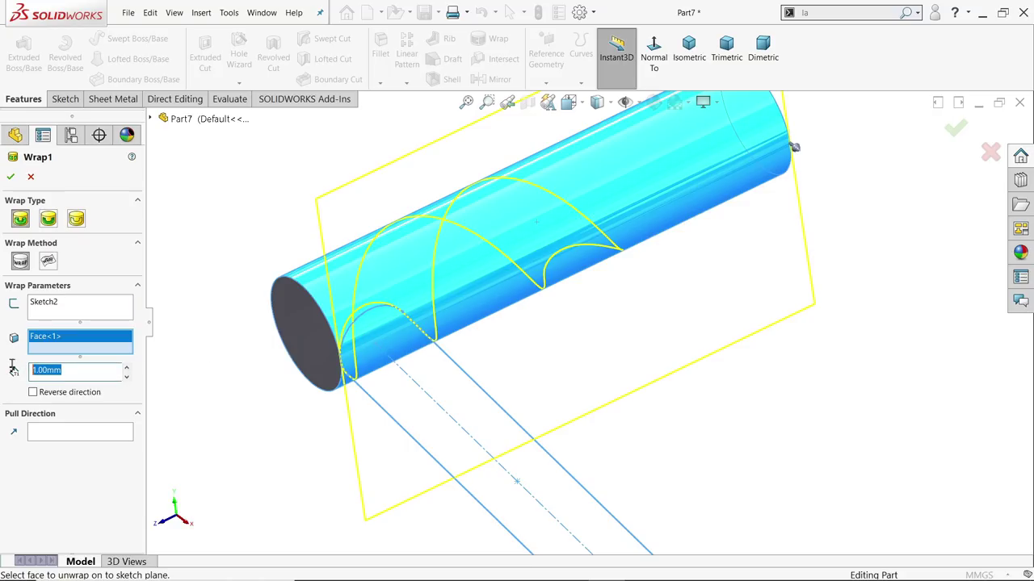
pyautogui.click(11, 178)
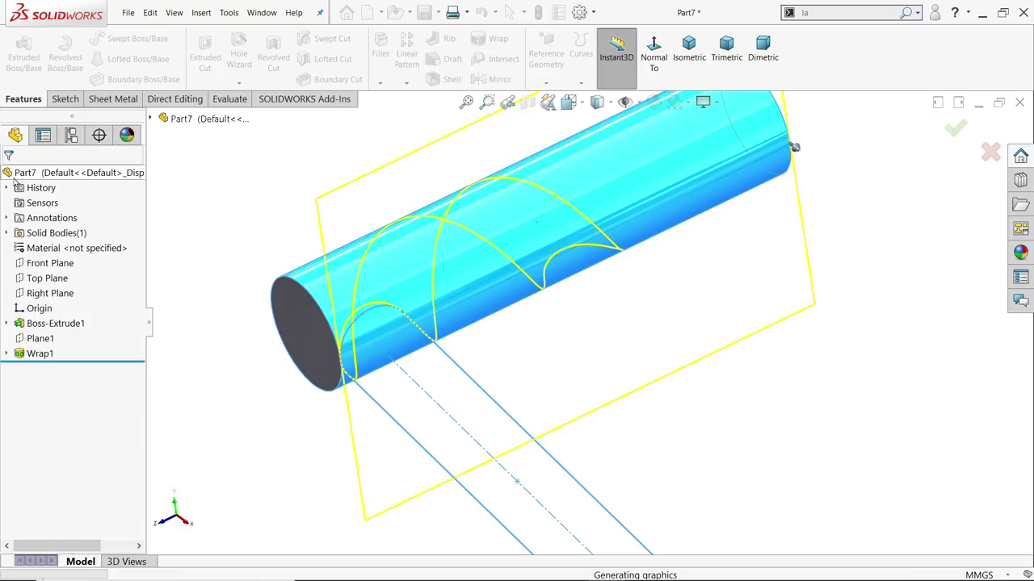
pyautogui.moveTo(425, 305); pyautogui.dragTo(440, 290, button='middle')
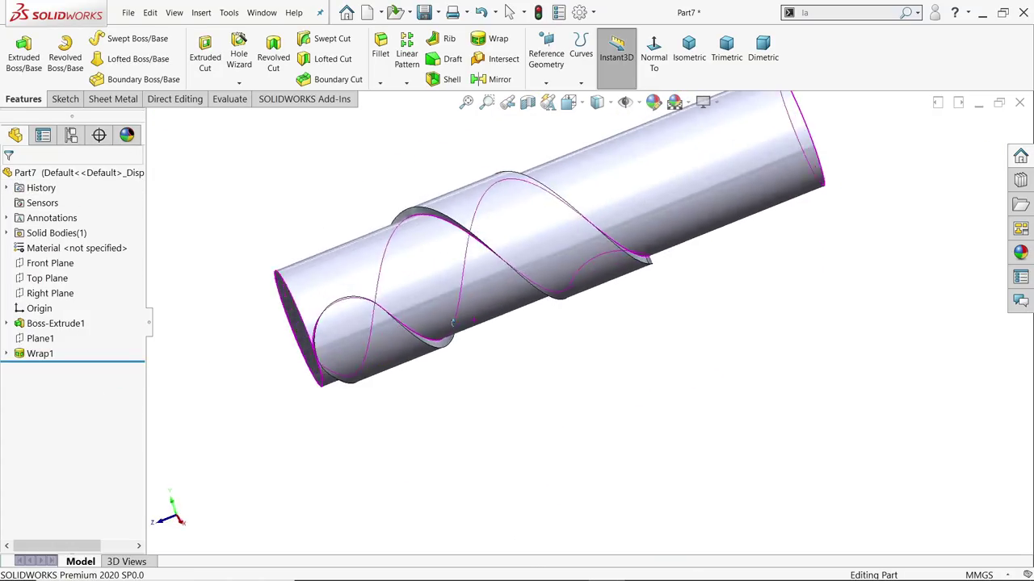
# - Edit Wrap1 and turn on Reverse direction so the band wraps the other way
pyautogui.click(19, 357)
pyautogui.click(25, 338)
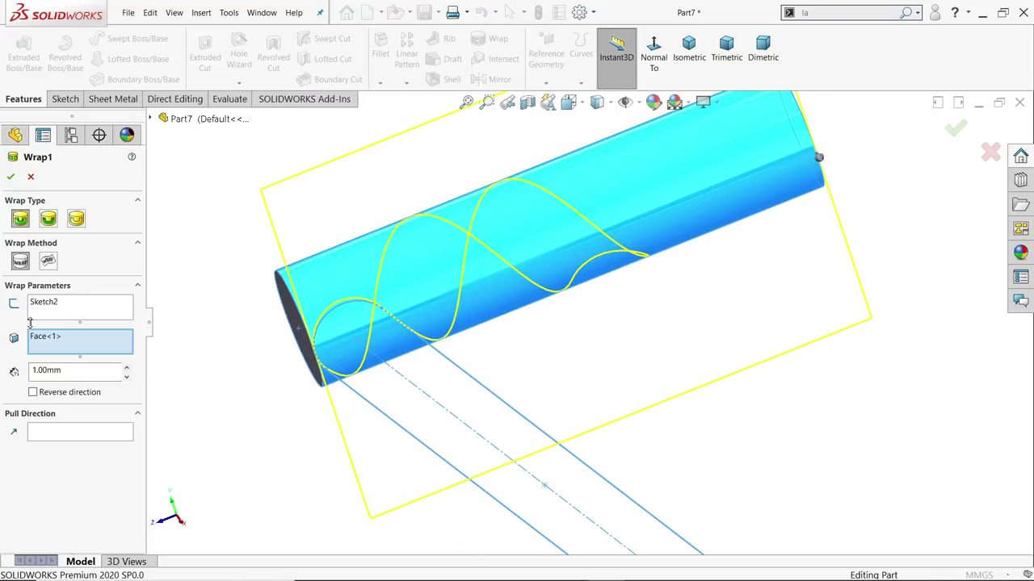
pyautogui.click(33, 392)
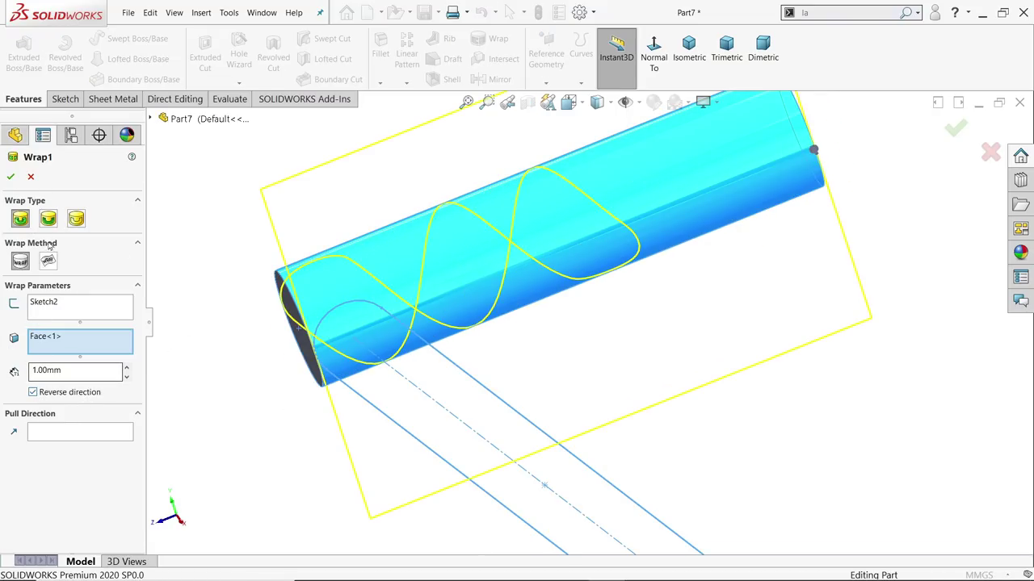
pyautogui.click(11, 177)
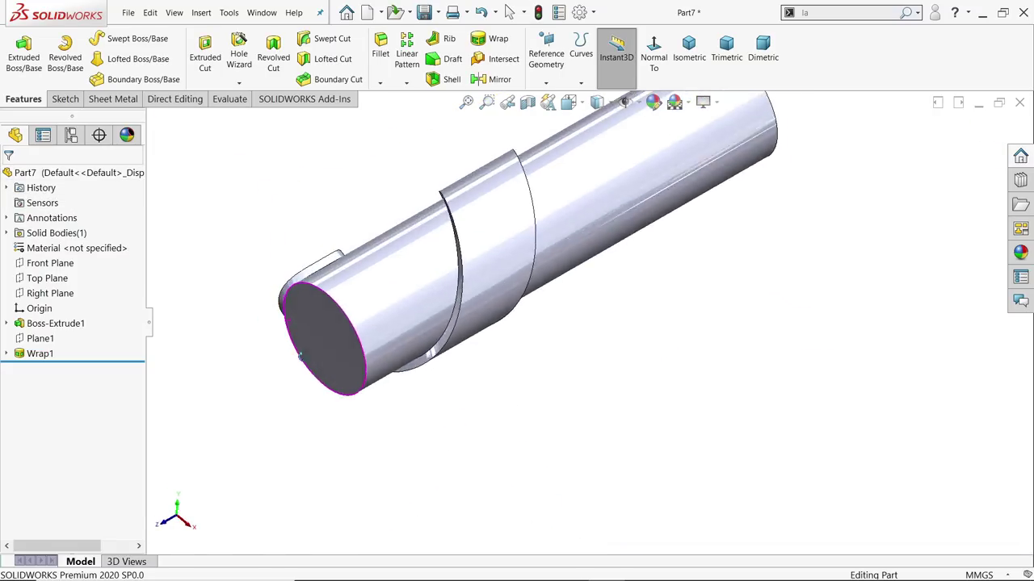
pyautogui.moveTo(293, 302); pyautogui.dragTo(186, 340, button='middle')
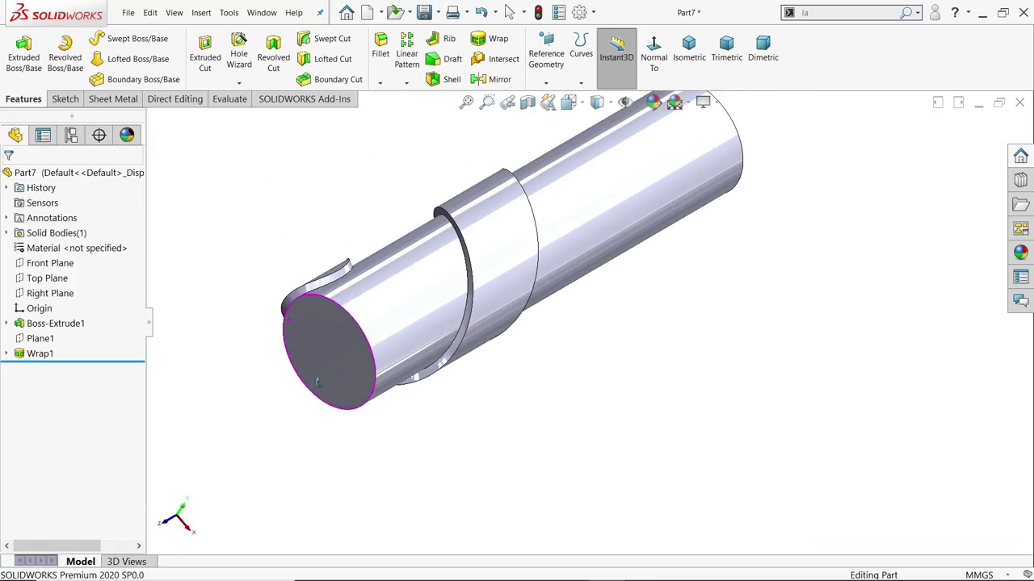
# - Extrude-cut Sketch1's Ø15 circle Through All to remove the rod
pyautogui.click(7, 323)
pyautogui.click(55, 338)
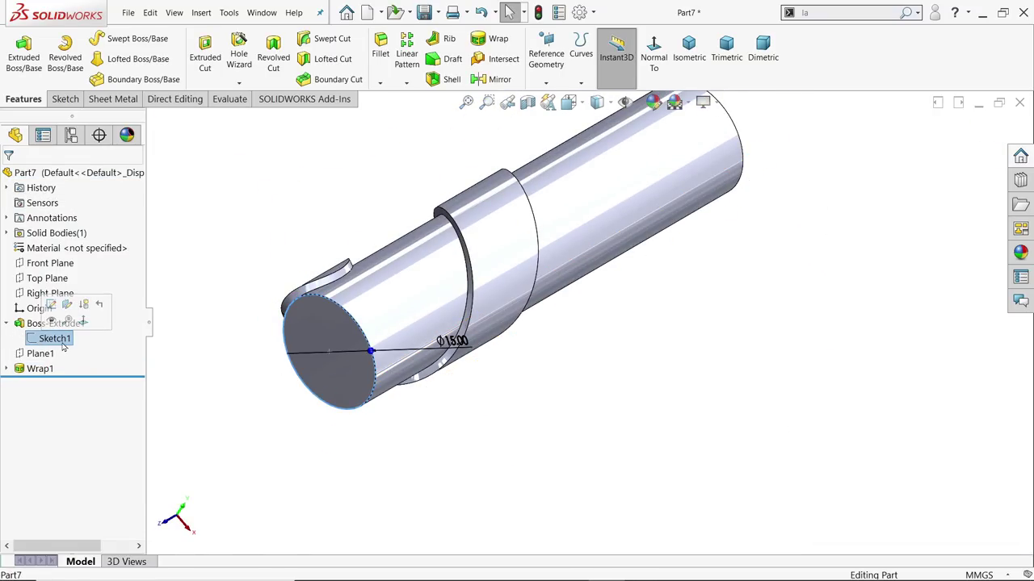
pyautogui.click(205, 56)
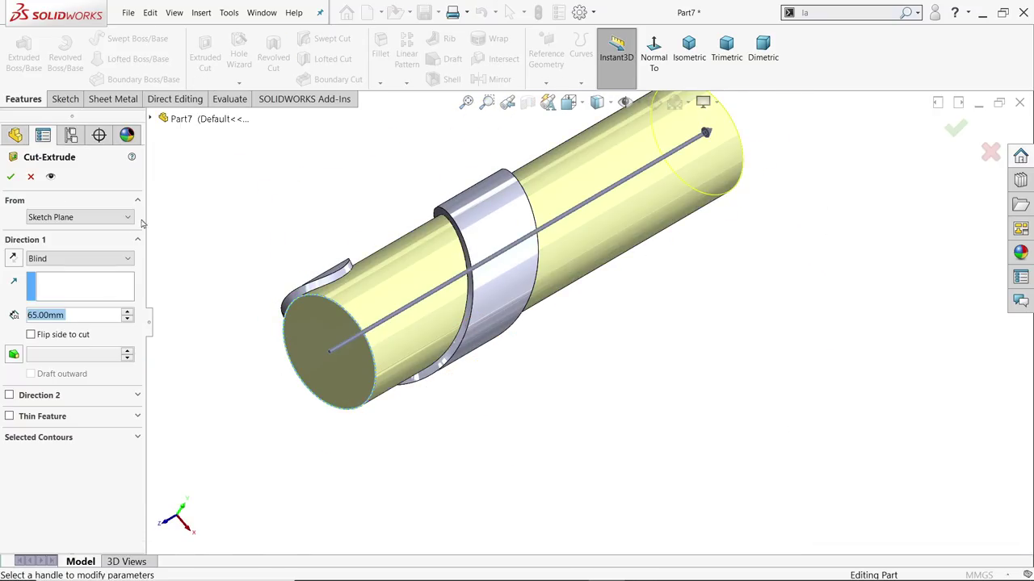
pyautogui.click(51, 259)
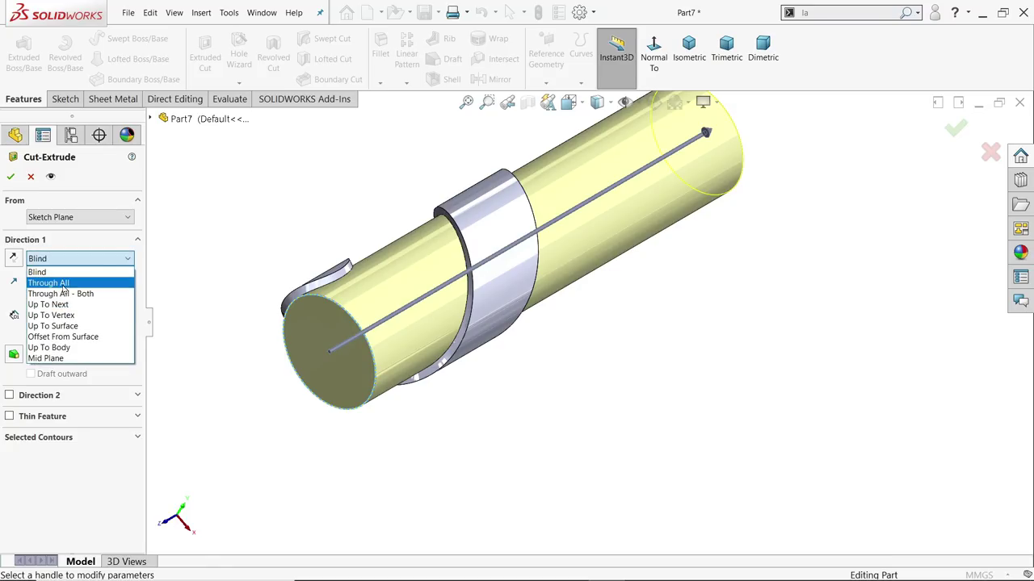
pyautogui.click(76, 287)
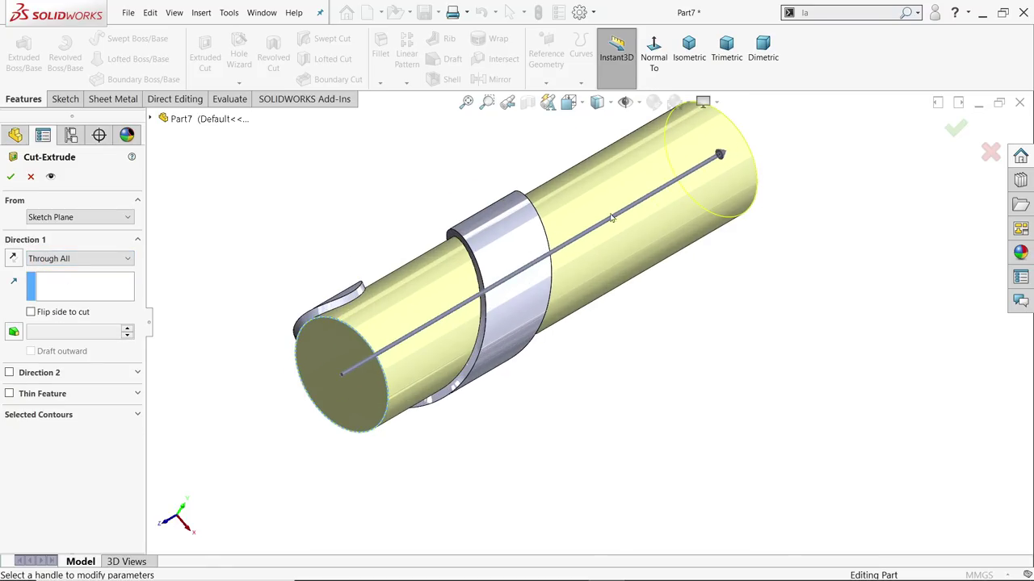
pyautogui.click(11, 178)
pyautogui.moveTo(319, 222); pyautogui.dragTo(295, 291, button='middle')
# - Give the whole strip a purple colour appearance and view it in Isometric
pyautogui.click(653, 102)
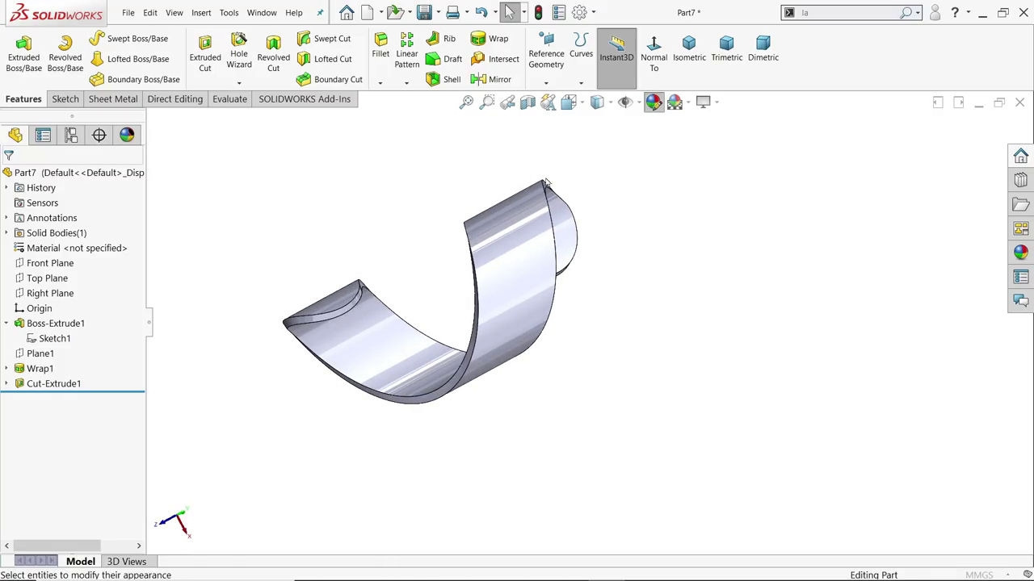
pyautogui.click(83, 470)
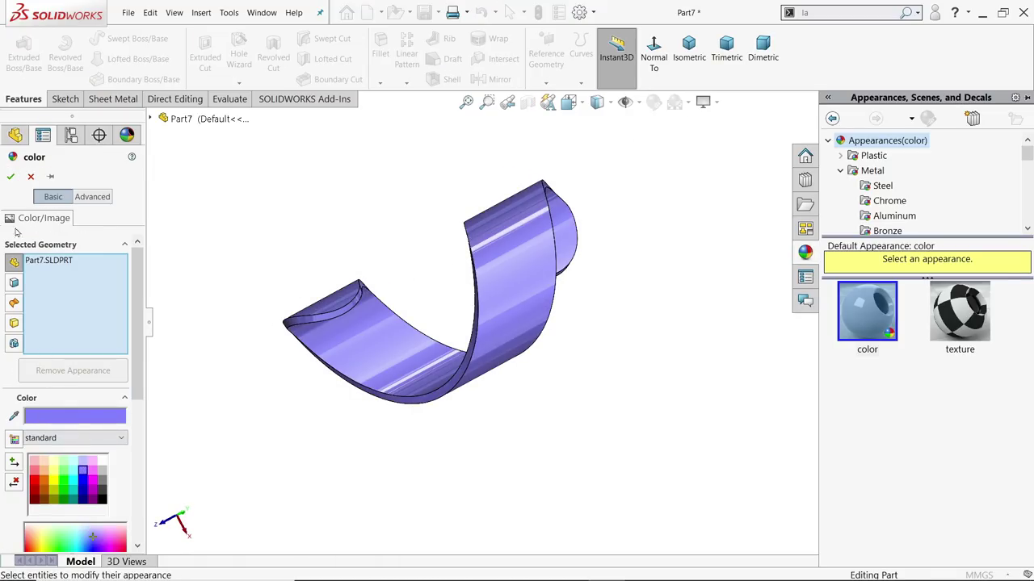
pyautogui.click(10, 176)
pyautogui.moveTo(436, 278); pyautogui.dragTo(462, 251, button='middle')
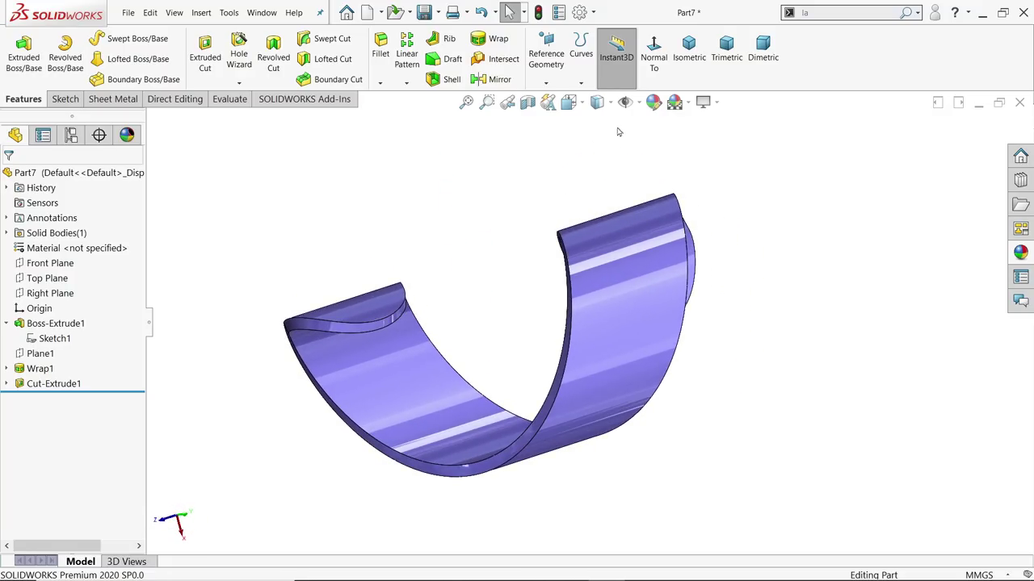
pyautogui.click(689, 50)
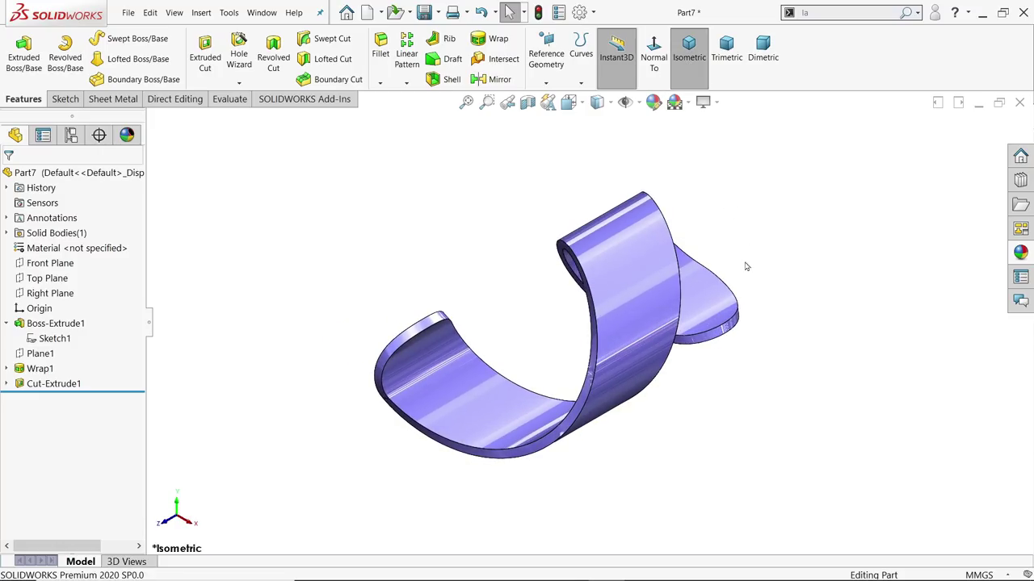